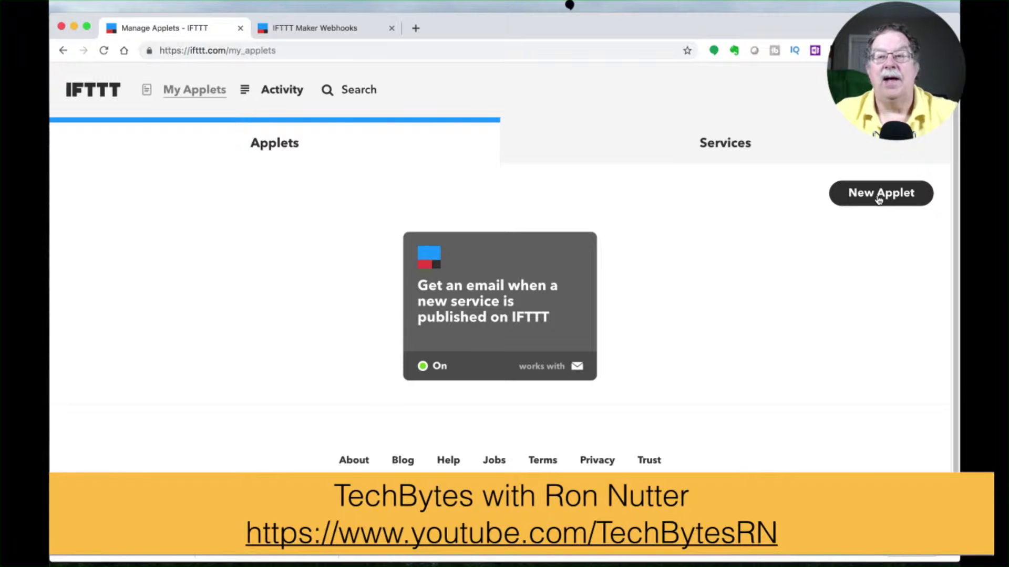
Step: Create a new applet whose trigger is Webhooks 'Receive a web request' with event Sengled-On
{"action": "left_click", "coordinate": [879, 199]}
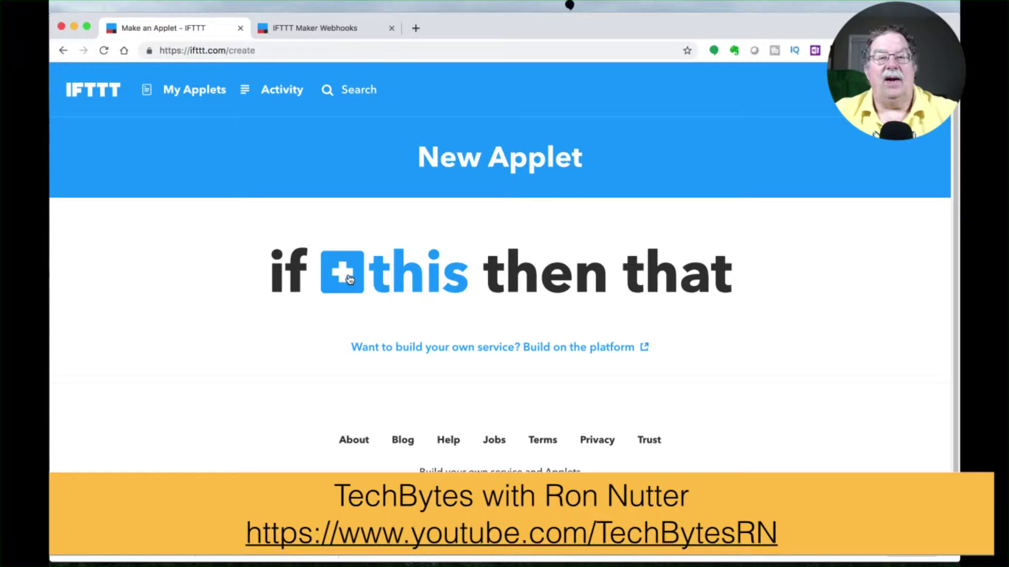
{"action": "left_click", "coordinate": [350, 279]}
{"action": "type", "text": "web"}
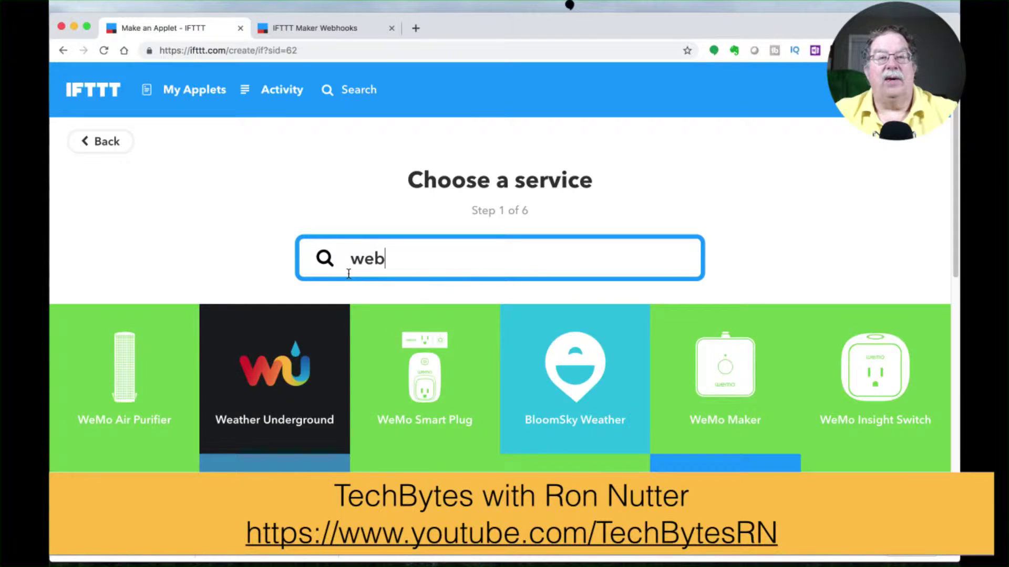
{"action": "left_click", "coordinate": [490, 399]}
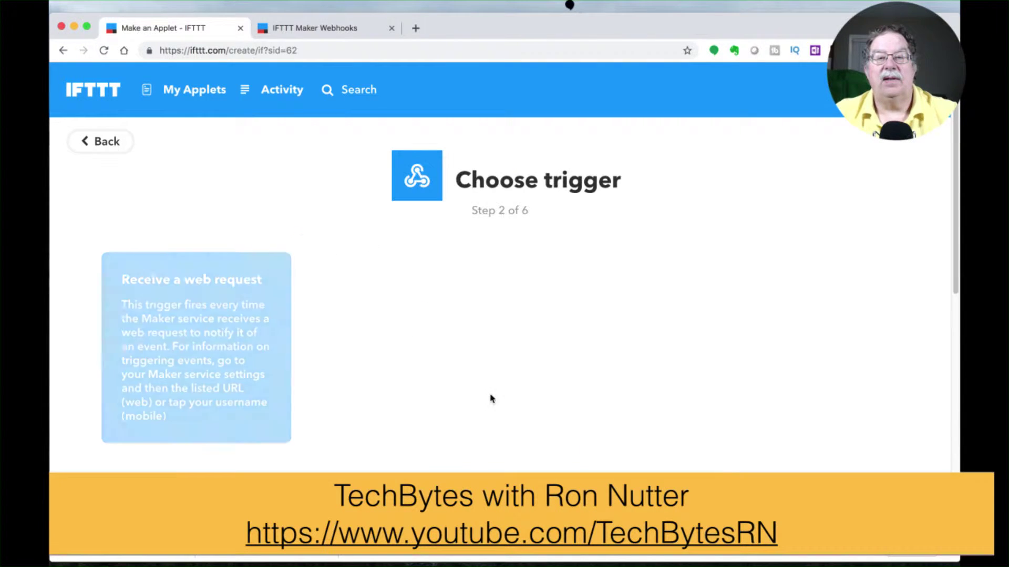
{"action": "left_click", "coordinate": [234, 307]}
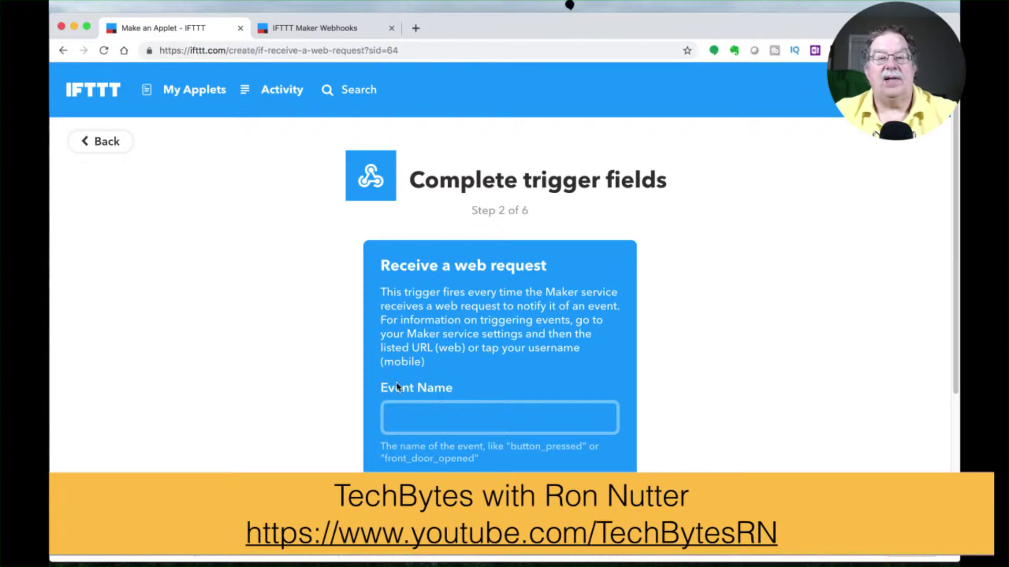
{"action": "left_click", "coordinate": [415, 415]}
{"action": "type", "text": "Seng"}
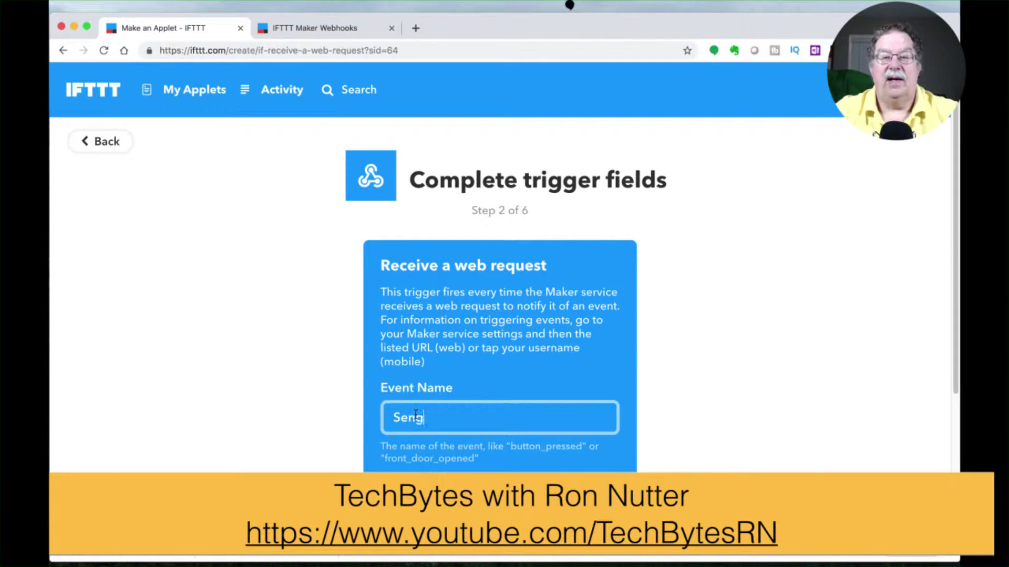
{"action": "type", "text": "led-On"}
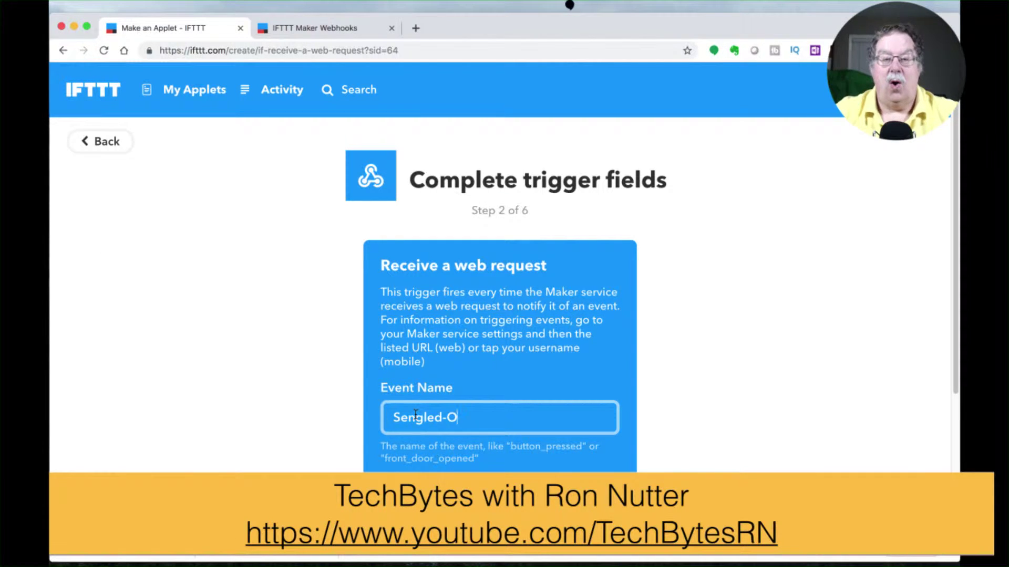
{"action": "key", "text": "Return"}
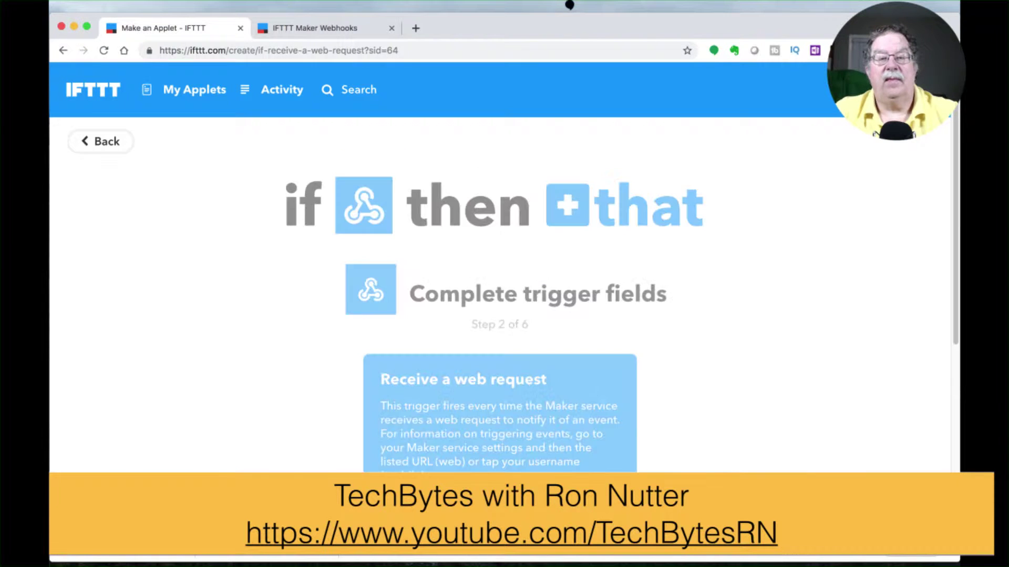
Step: Choose Hubitat's 'Turn on a device' action with Sengled as the device
{"action": "left_click", "coordinate": [570, 200]}
{"action": "type", "text": "hub"}
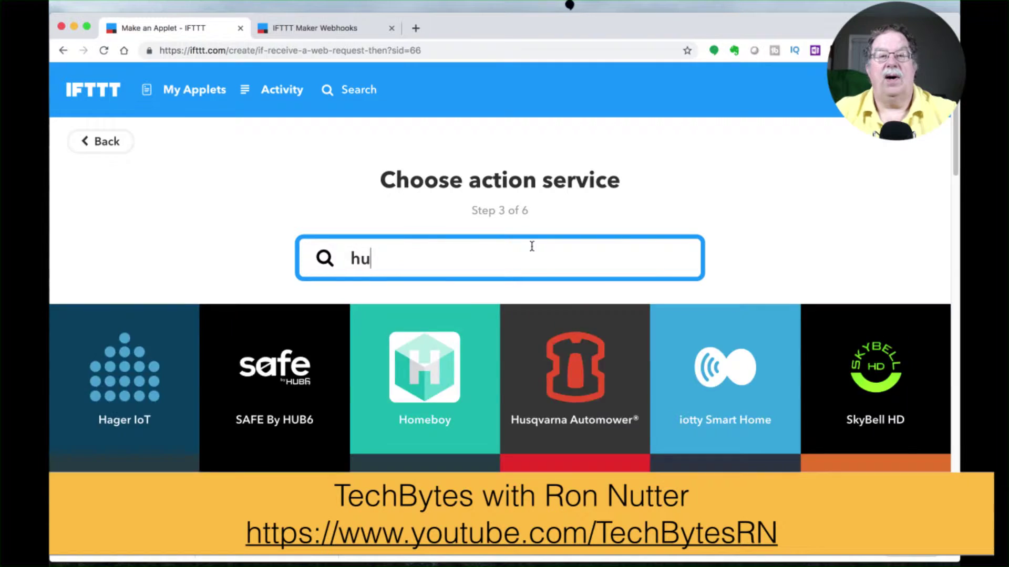
{"action": "left_click", "coordinate": [523, 361]}
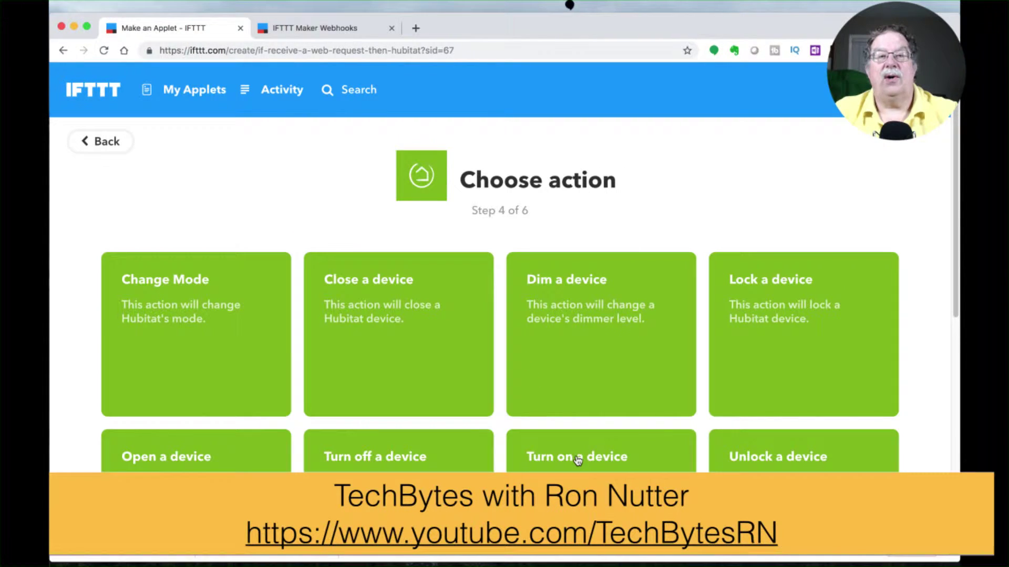
{"action": "left_click", "coordinate": [577, 461]}
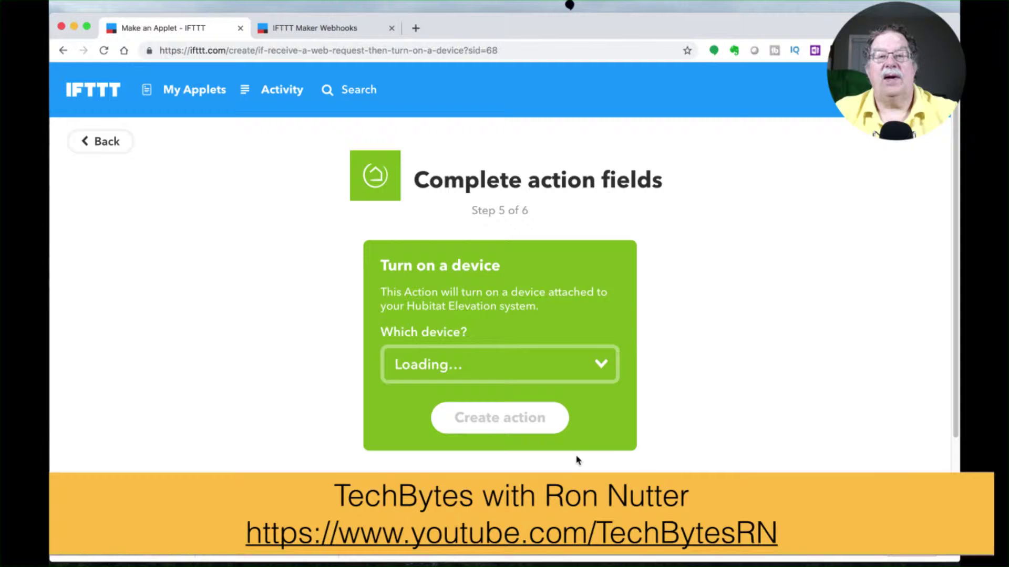
{"action": "left_click", "coordinate": [601, 364]}
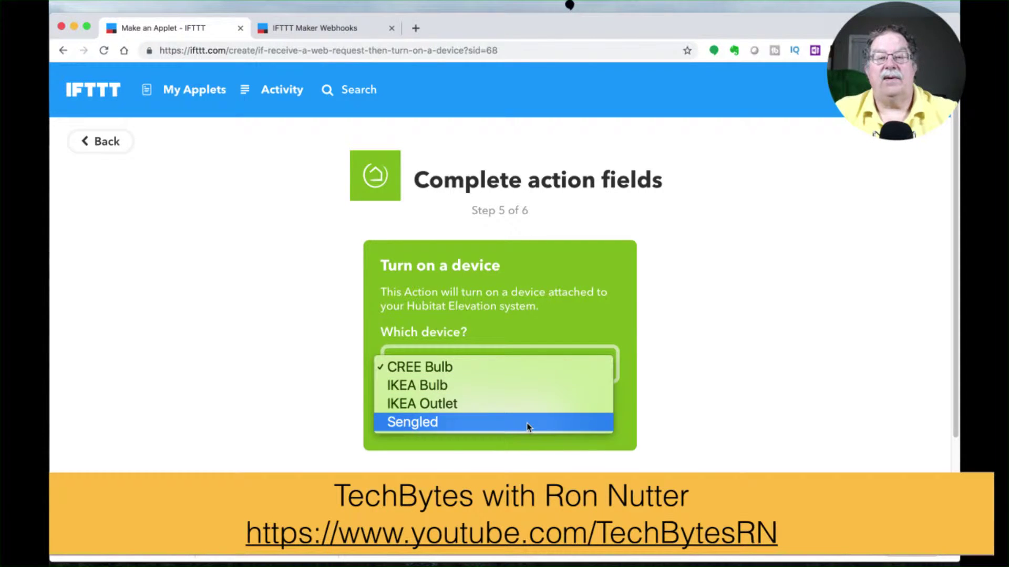
{"action": "left_click", "coordinate": [526, 424]}
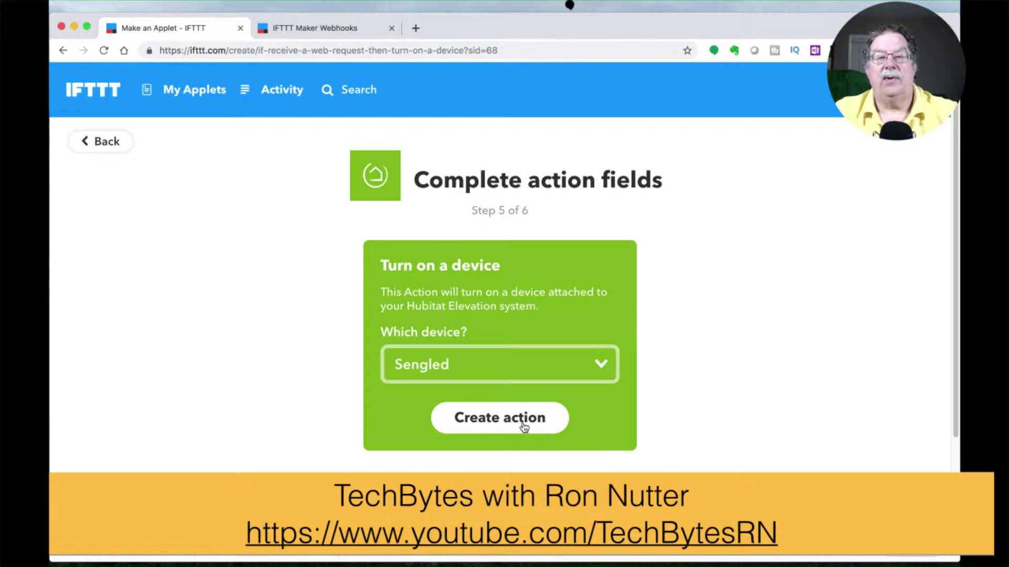
Step: Create the turn-on action and finish the applet
{"action": "left_click", "coordinate": [525, 425]}
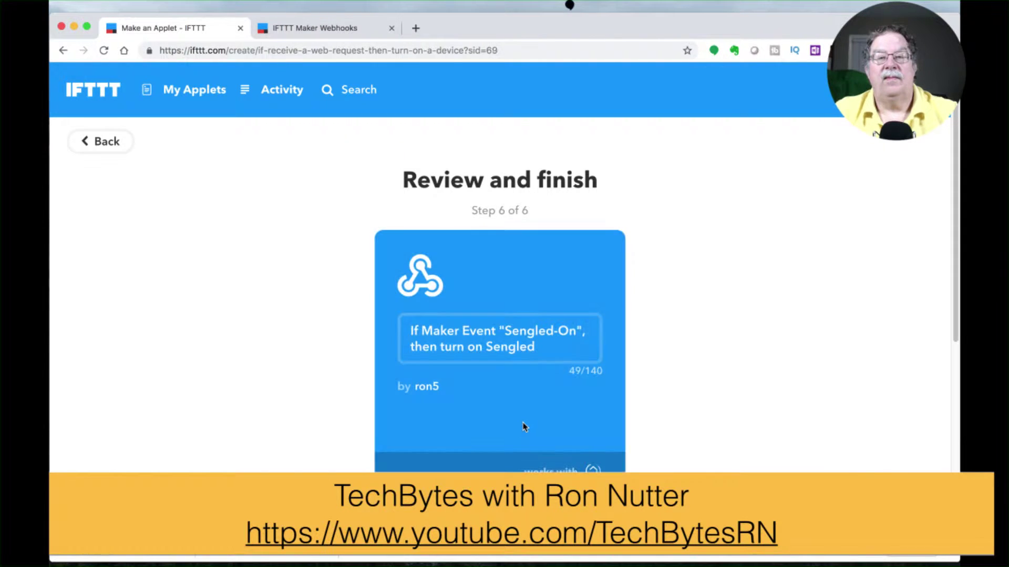
{"action": "scroll", "coordinate": [522, 415], "scroll_direction": "down", "scroll_amount": 5}
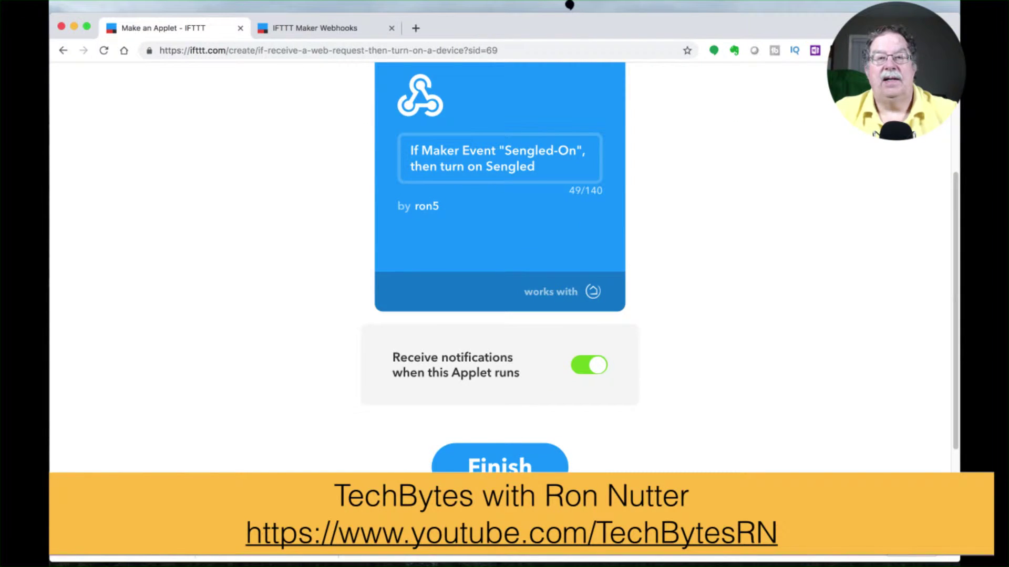
{"action": "left_click", "coordinate": [508, 469]}
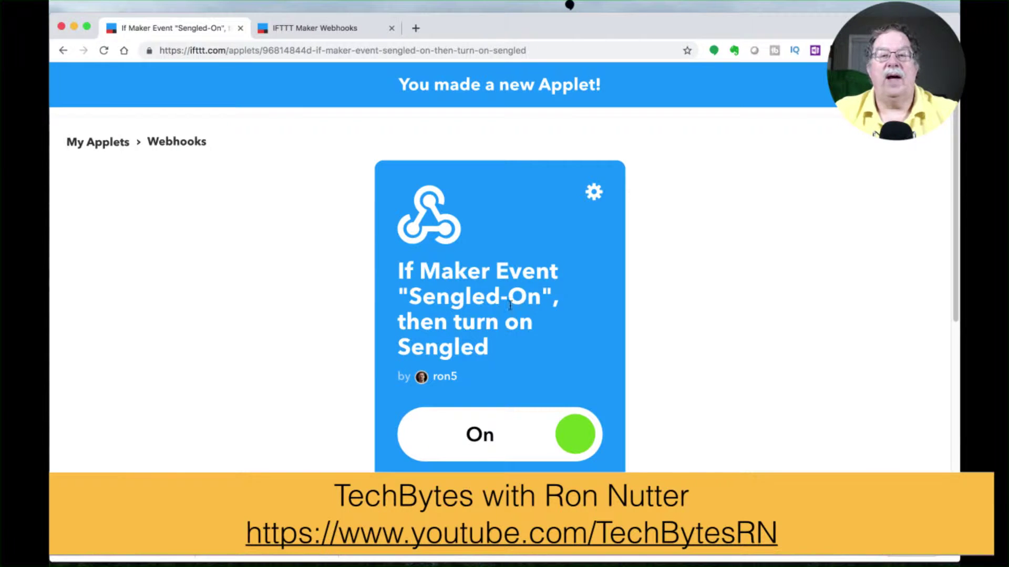
Step: Copy Sengled-On from the applet title into the Webhooks trigger URL's event field and select the full URL
{"action": "left_click_drag", "start_coordinate": [410, 294], "coordinate": [536, 297]}
{"action": "key", "text": "super+c"}
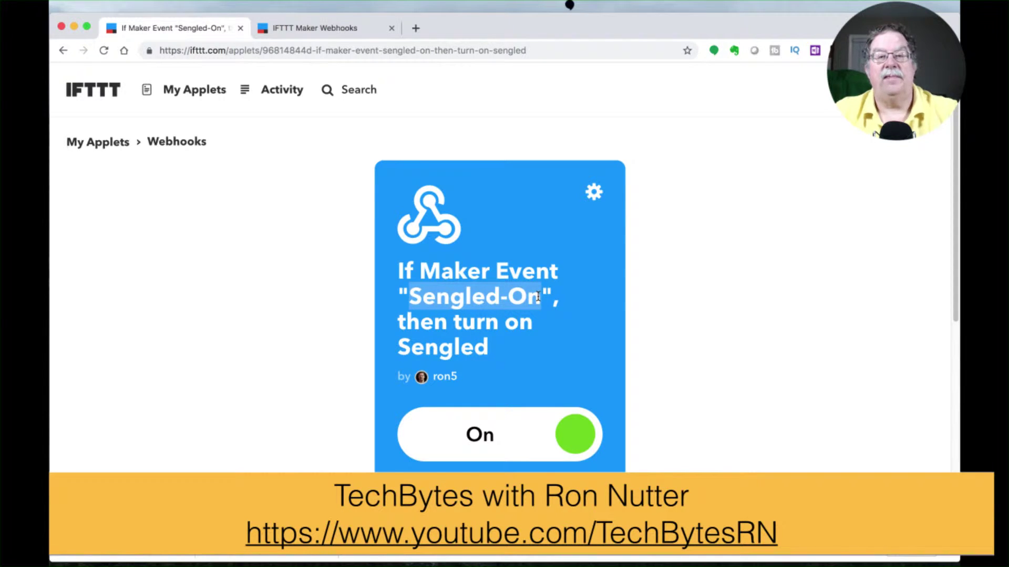
{"action": "left_click", "coordinate": [337, 29]}
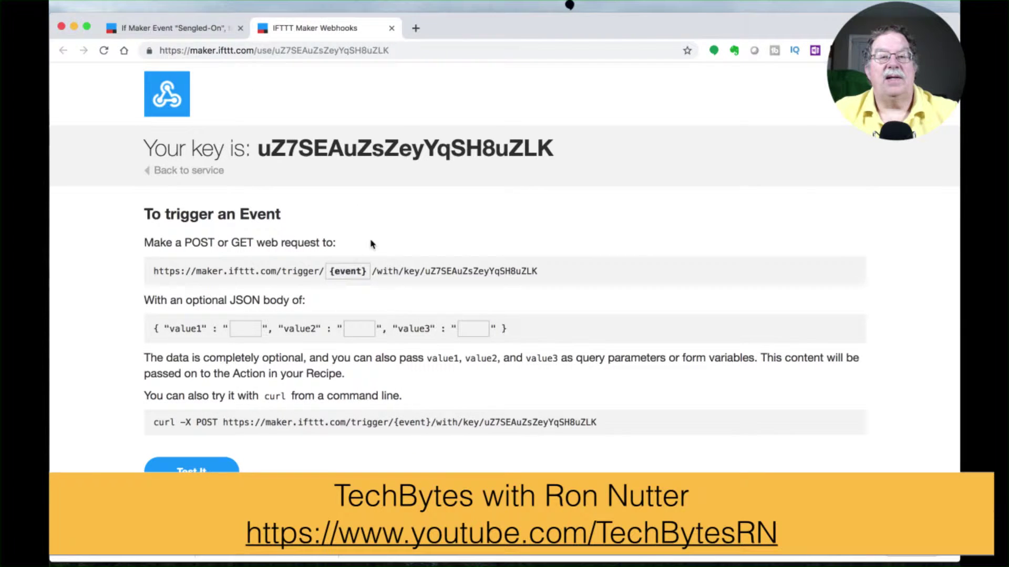
{"action": "left_click", "coordinate": [357, 270]}
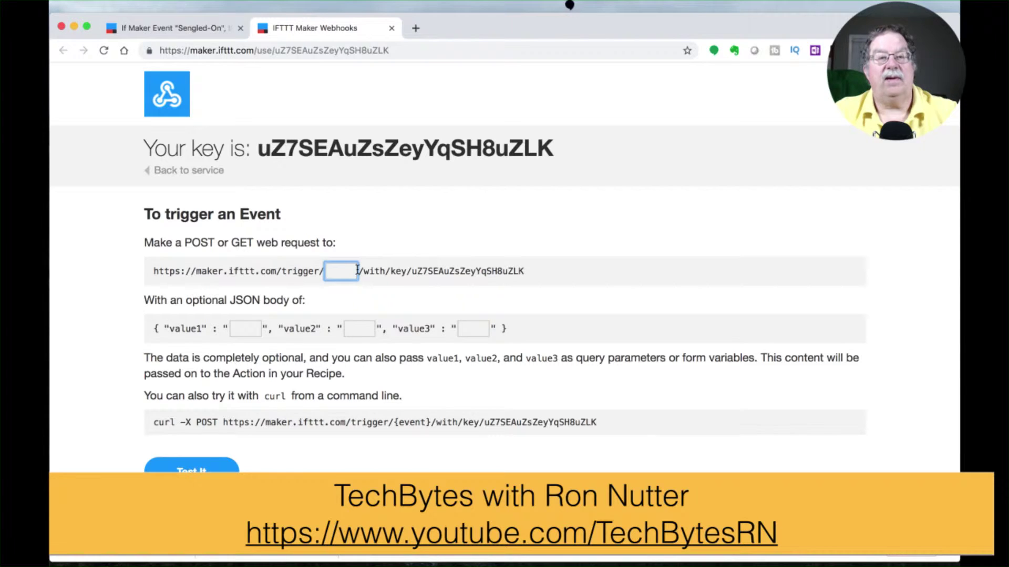
{"action": "key", "text": "BackSpace"}
{"action": "key", "text": "super+v"}
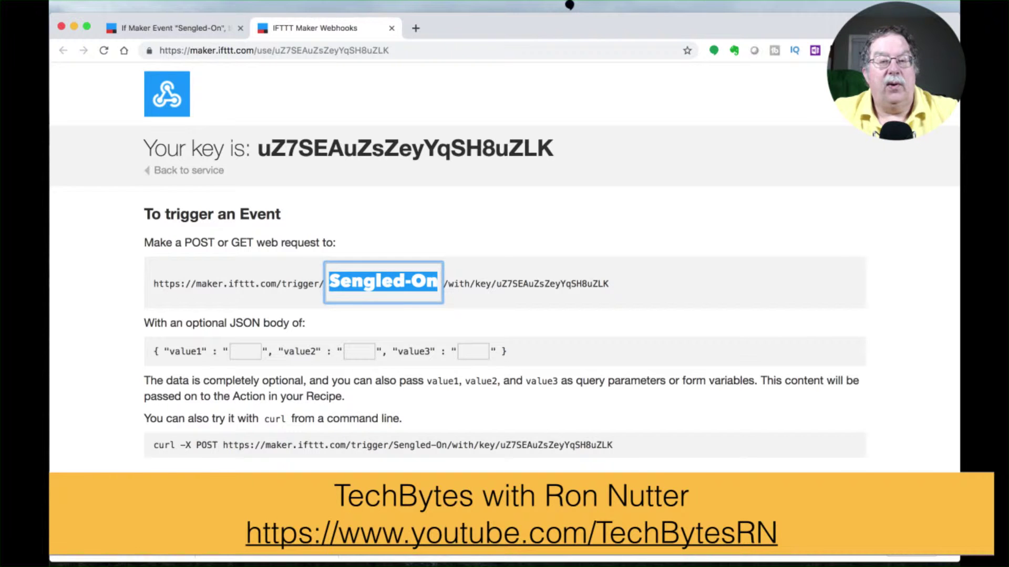
{"action": "left_click_drag", "start_coordinate": [223, 445], "coordinate": [613, 443]}
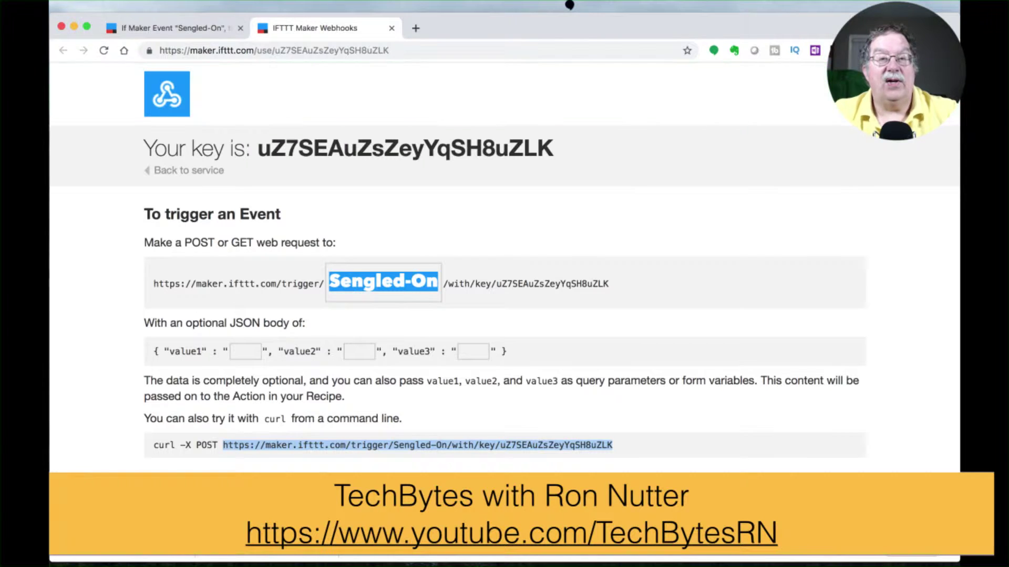
Step: In Stream Deck, switch to the Sengled profile and select the first key
{"action": "left_click", "coordinate": [588, 9]}
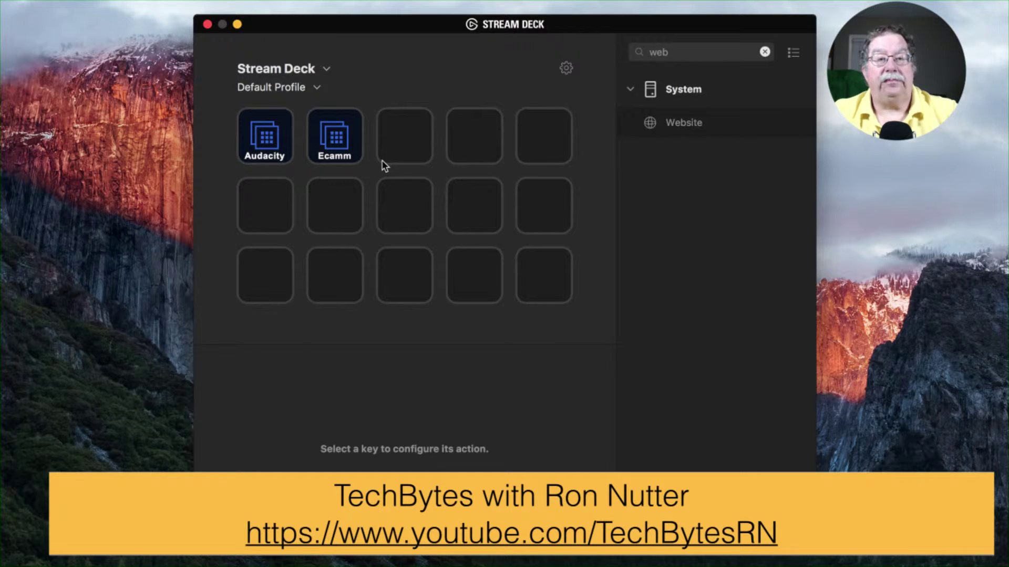
{"action": "left_click", "coordinate": [312, 88]}
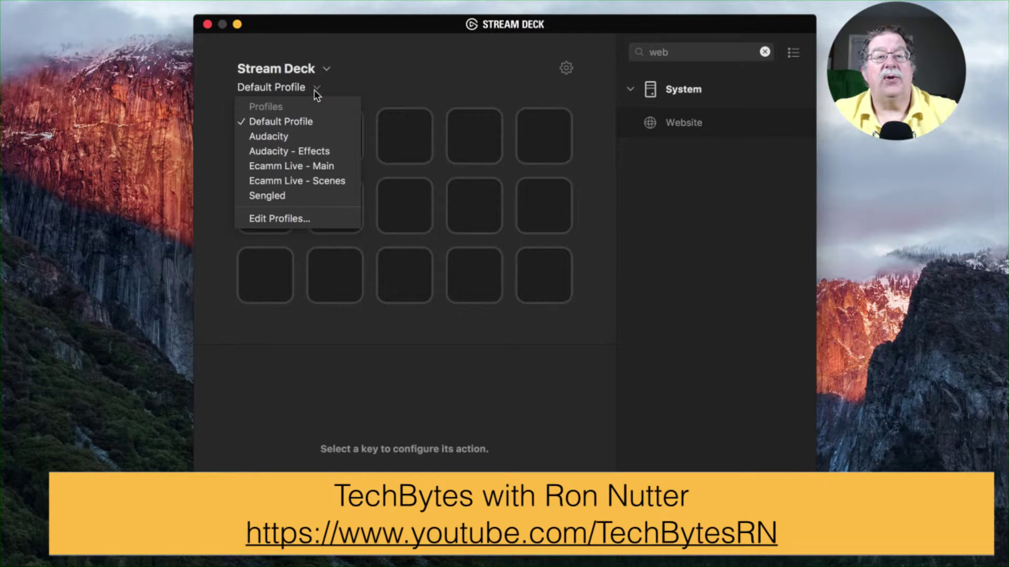
{"action": "left_click", "coordinate": [286, 197]}
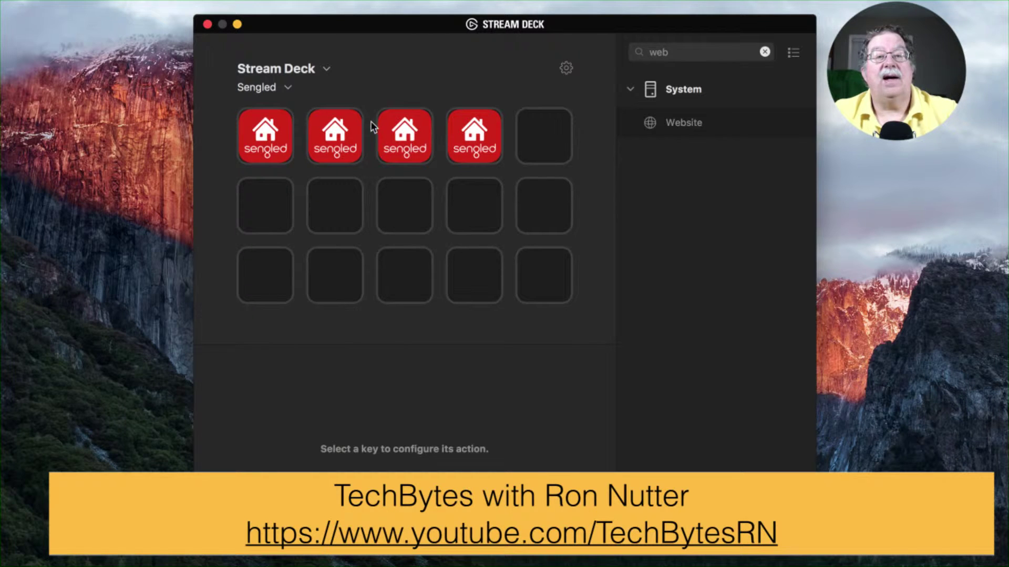
{"action": "left_click", "coordinate": [281, 137]}
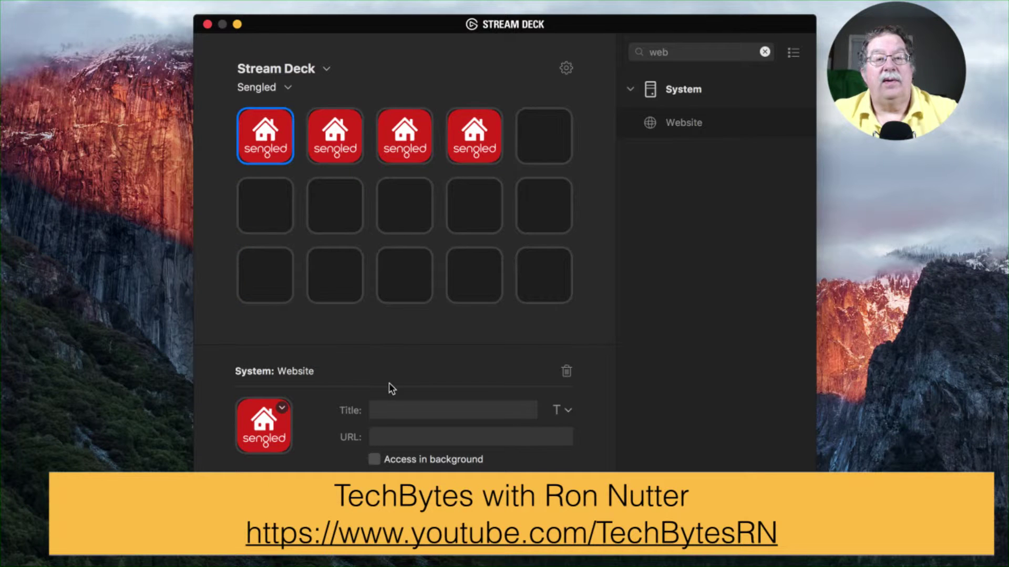
Step: Title the key On, paste the Sengled-On trigger URL, and enable Access in background
{"action": "left_click", "coordinate": [407, 412]}
{"action": "type", "text": "On"}
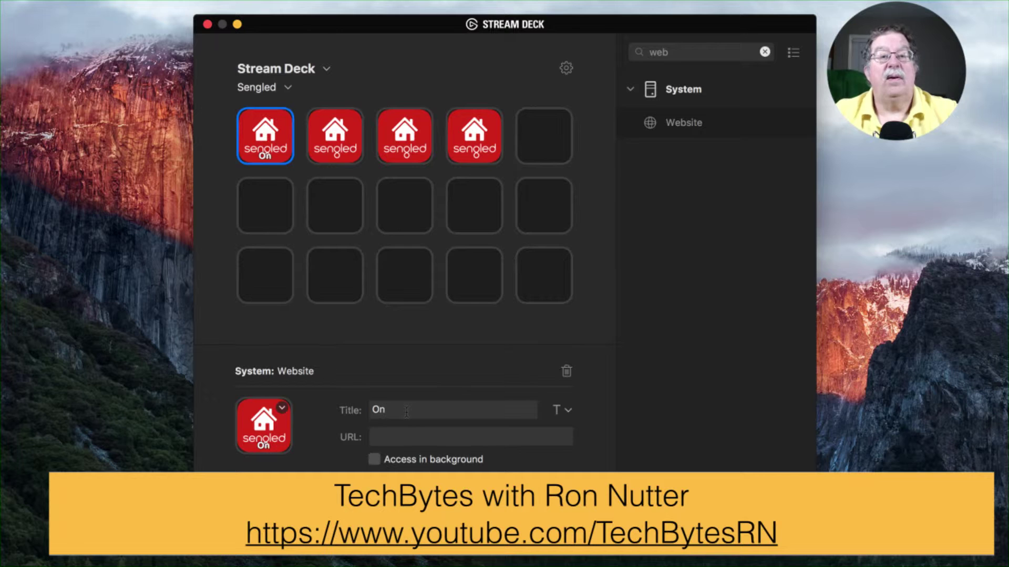
{"action": "left_click", "coordinate": [394, 439]}
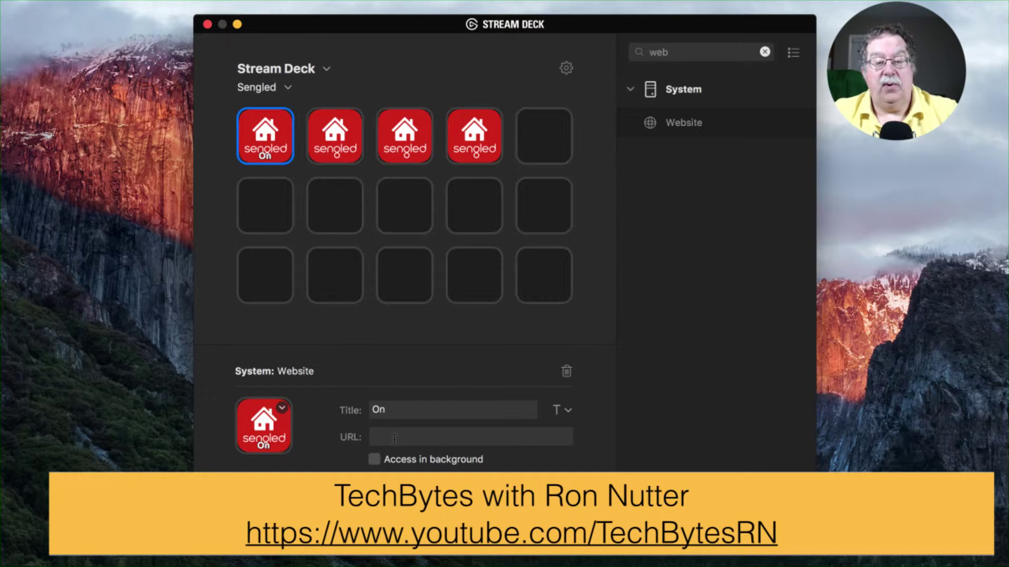
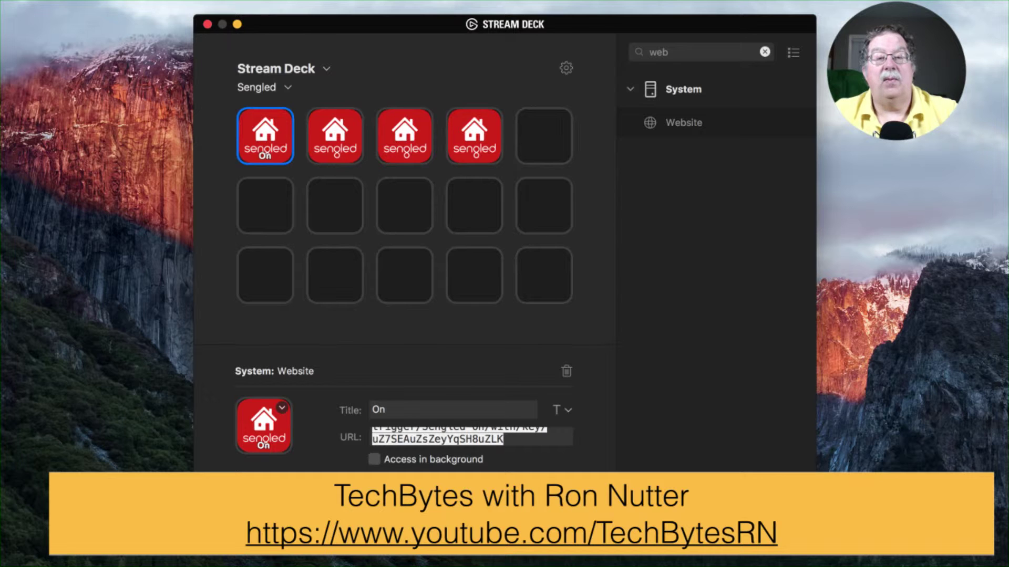
{"action": "left_click", "coordinate": [375, 460]}
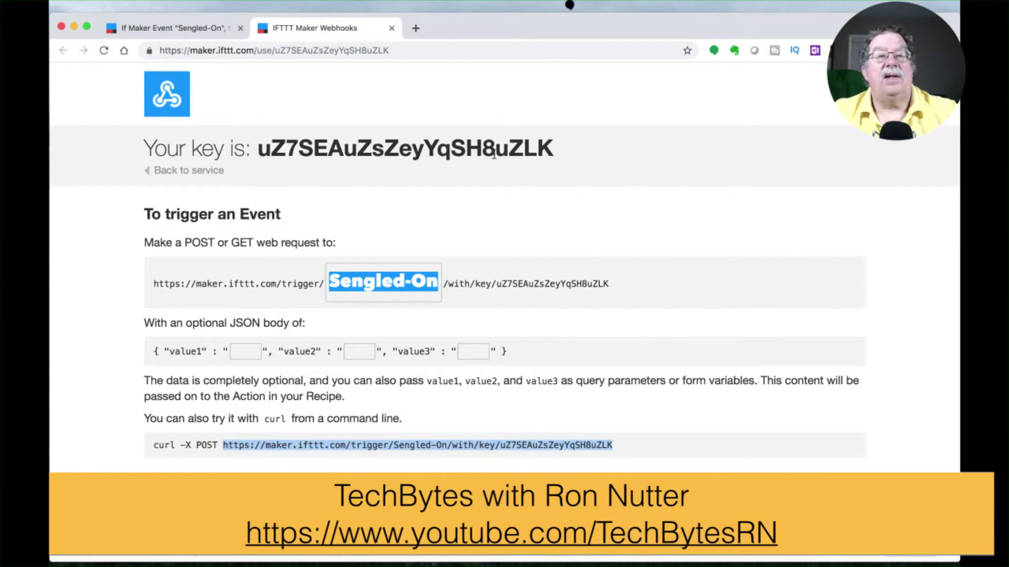
Step: Return to the Sengled-On applet, go to My Applets, and begin another new applet
{"action": "left_click", "coordinate": [206, 30]}
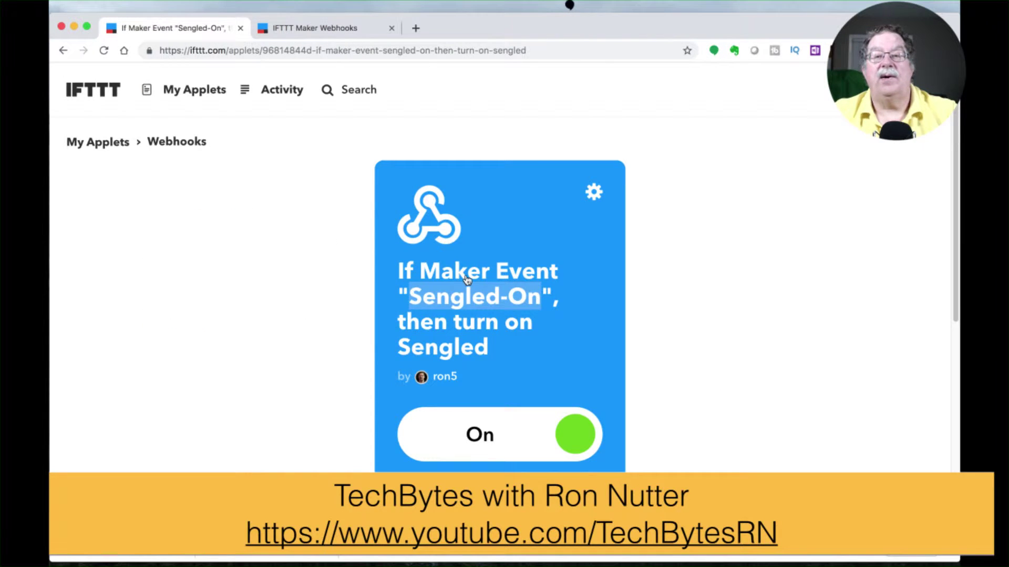
{"action": "scroll", "coordinate": [468, 280], "scroll_direction": "down", "scroll_amount": 8}
{"action": "scroll", "coordinate": [466, 280], "scroll_direction": "up", "scroll_amount": 8}
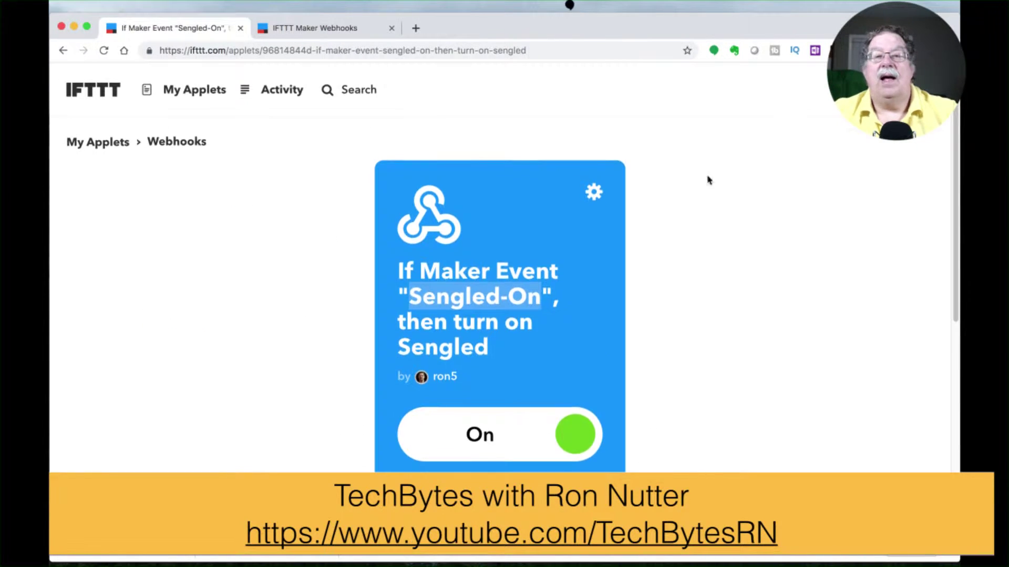
{"action": "left_click", "coordinate": [213, 89]}
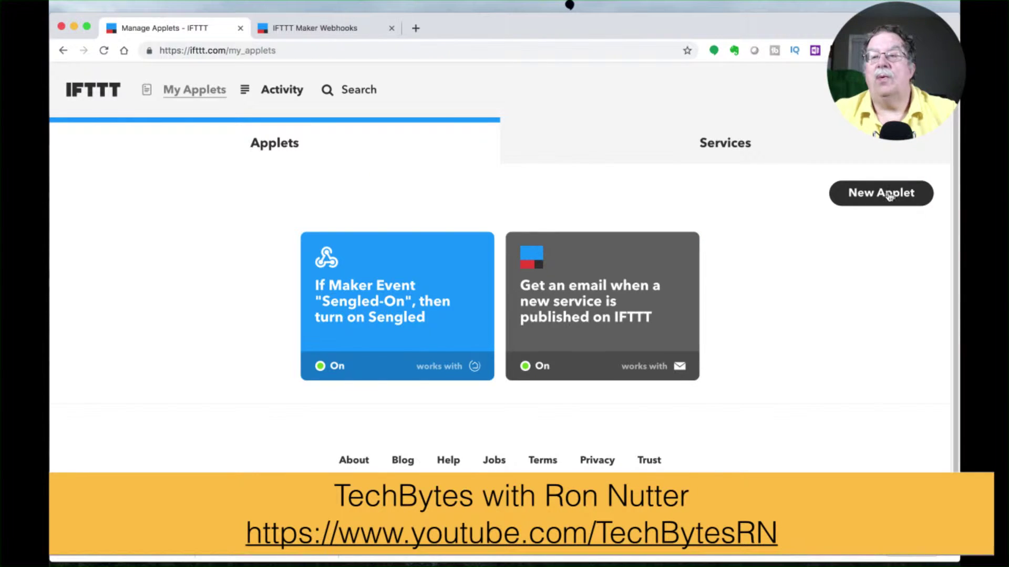
{"action": "left_click", "coordinate": [889, 195]}
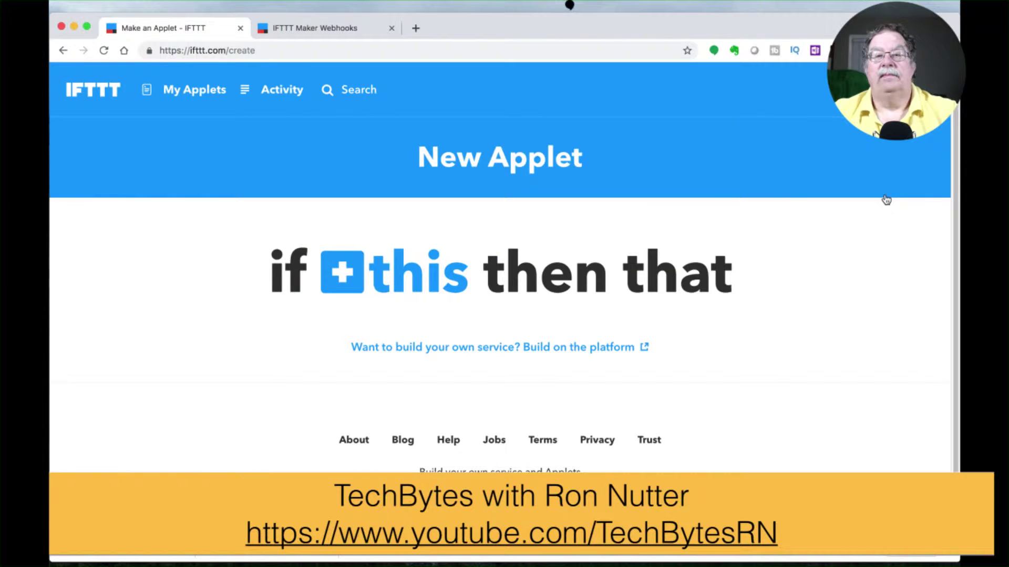
Step: Set the trigger to Webhooks 'Receive a web request' with event name Sengled-Off
{"action": "left_click", "coordinate": [344, 271]}
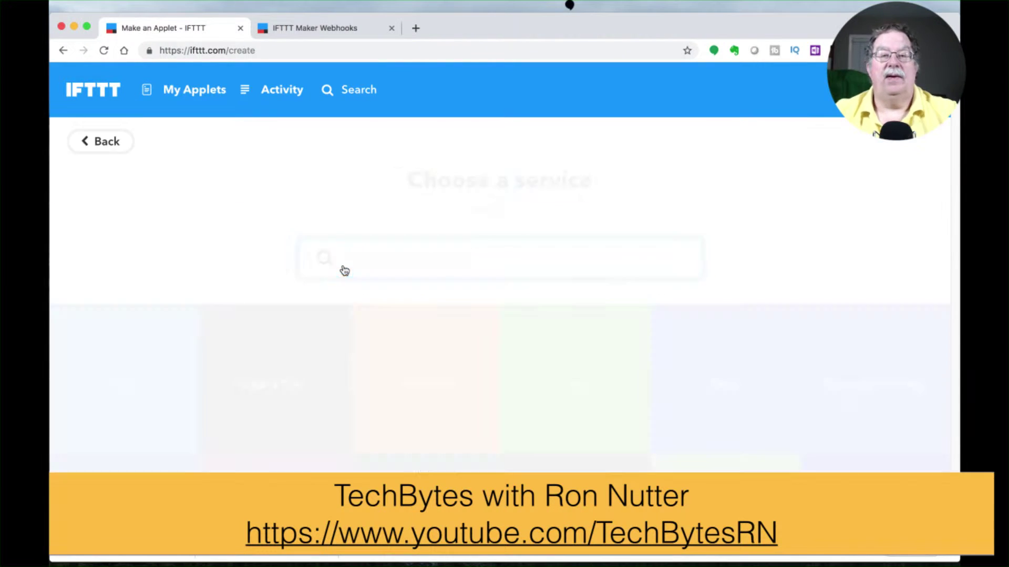
{"action": "type", "text": "web"}
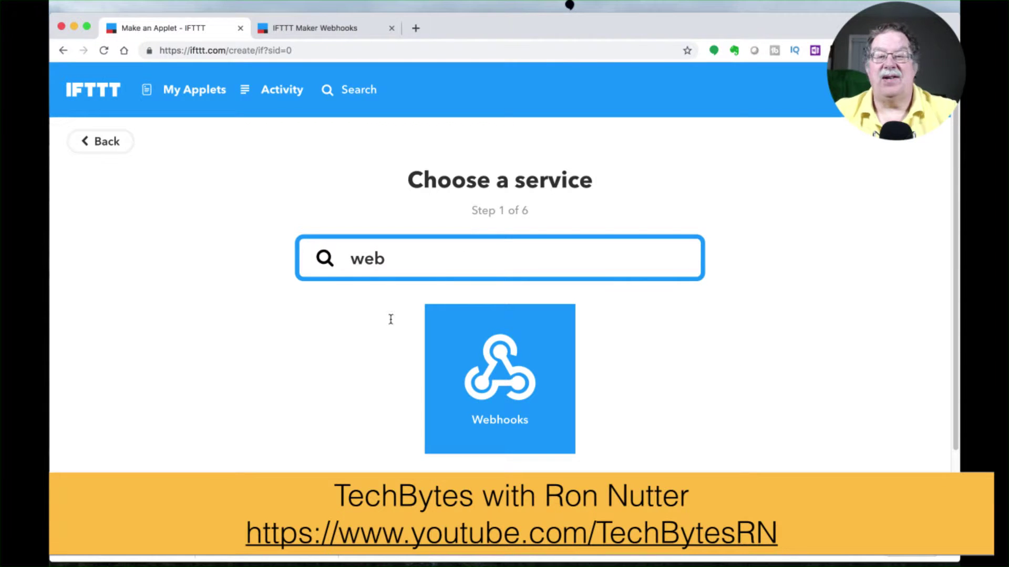
{"action": "left_click", "coordinate": [506, 341]}
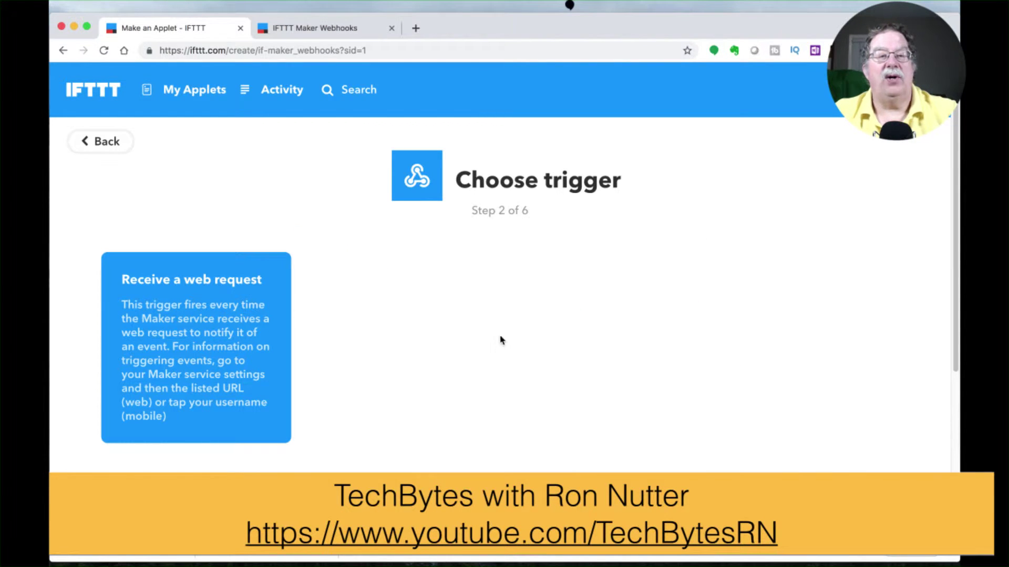
{"action": "left_click", "coordinate": [249, 303]}
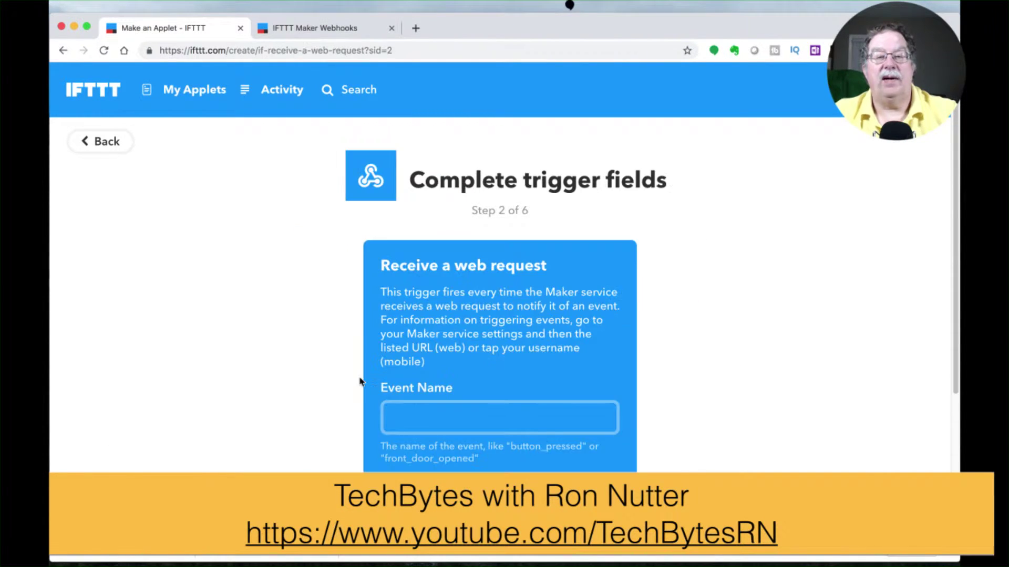
{"action": "left_click", "coordinate": [415, 420]}
{"action": "type", "text": "Sengled-"}
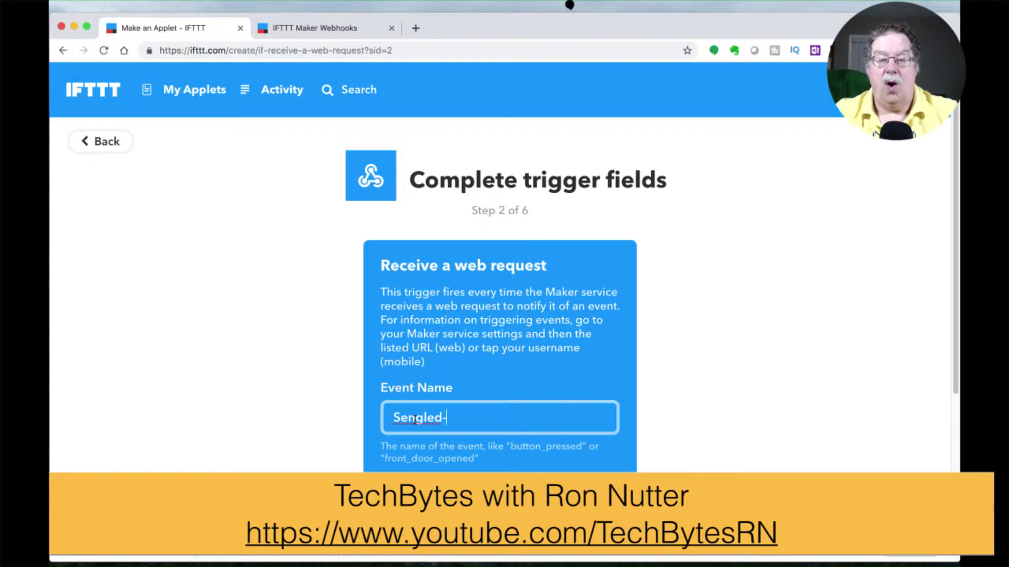
{"action": "type", "text": "Off"}
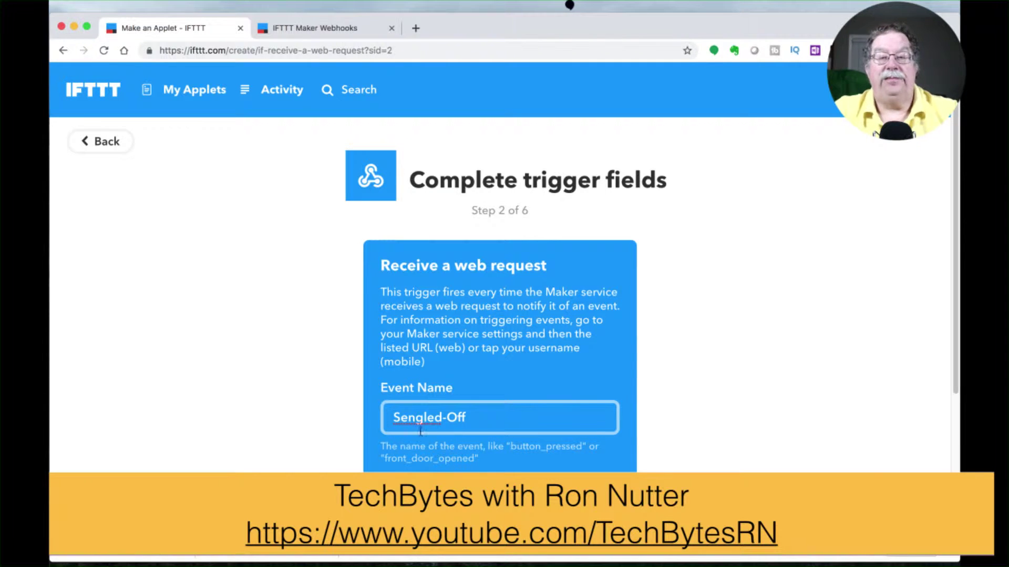
{"action": "key", "text": "Return"}
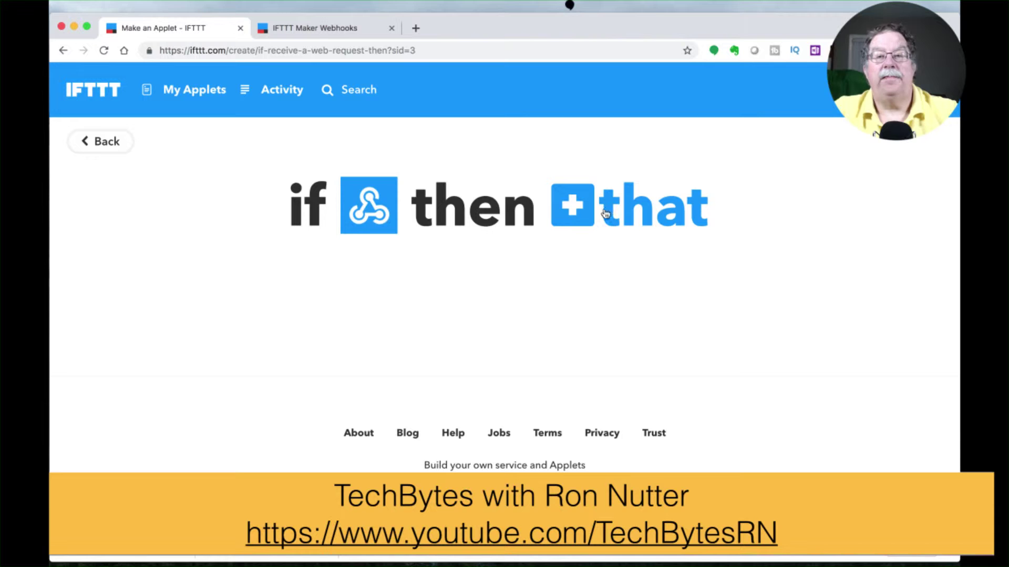
Step: Choose Hubitat's 'Turn off a device' action with Sengled as the device
{"action": "left_click", "coordinate": [573, 209]}
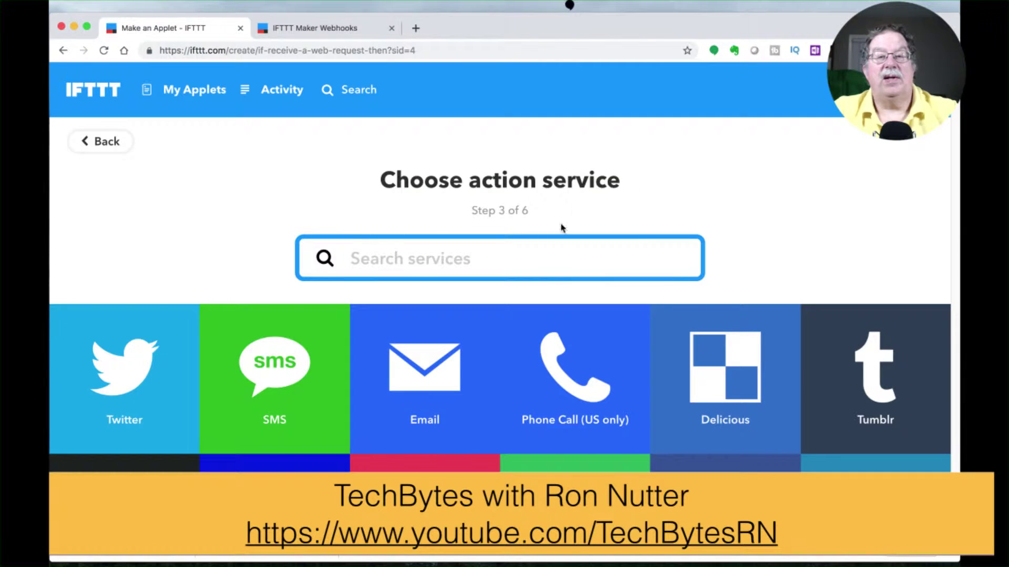
{"action": "type", "text": "hub"}
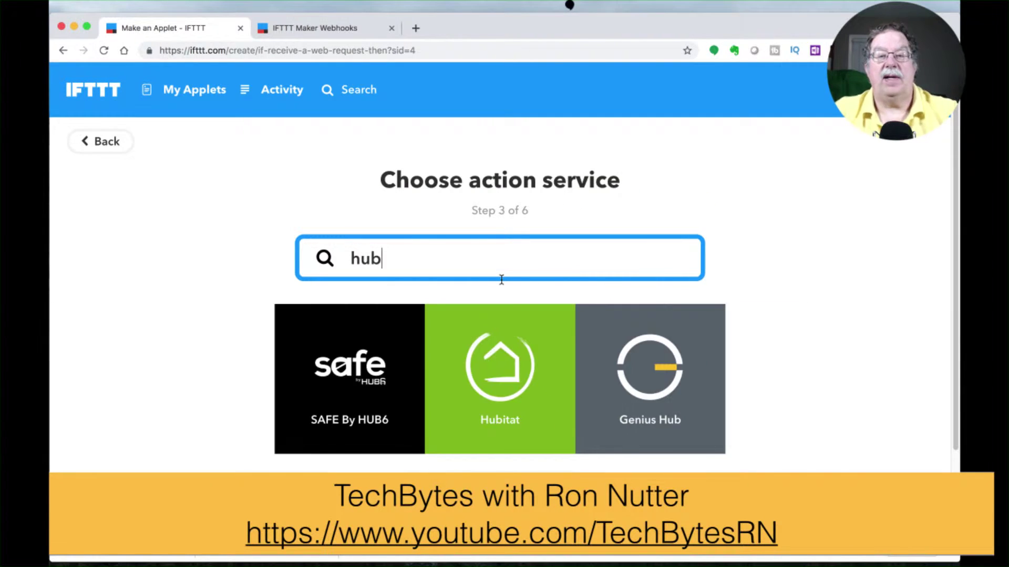
{"action": "left_click", "coordinate": [499, 373]}
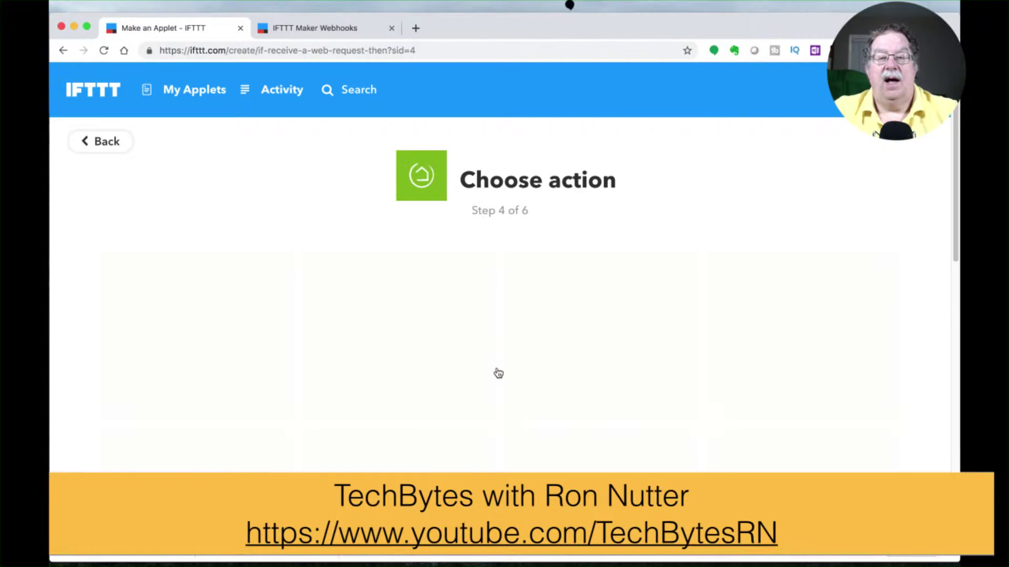
{"action": "scroll", "coordinate": [566, 394], "scroll_direction": "down", "scroll_amount": 2}
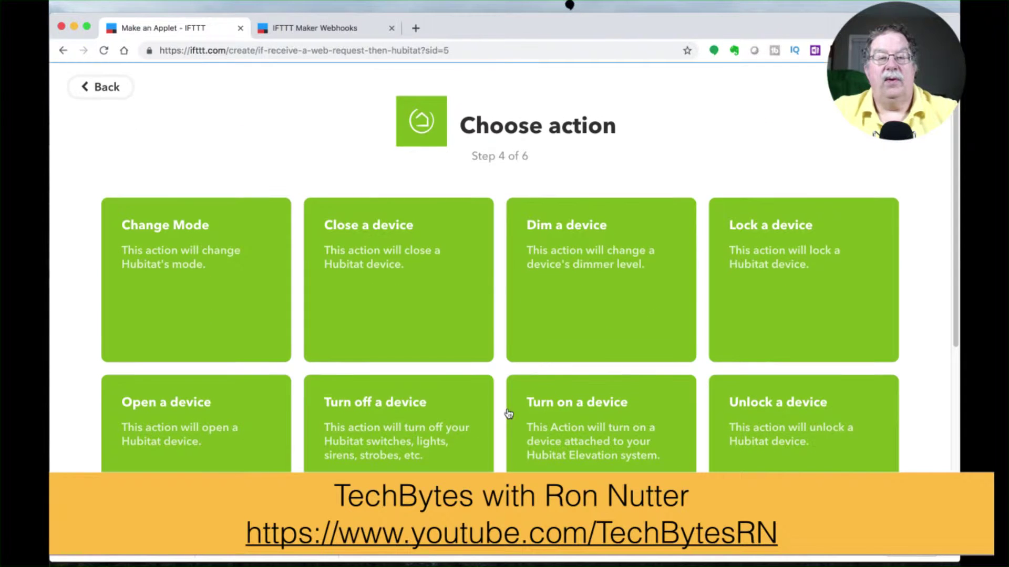
{"action": "left_click", "coordinate": [409, 403]}
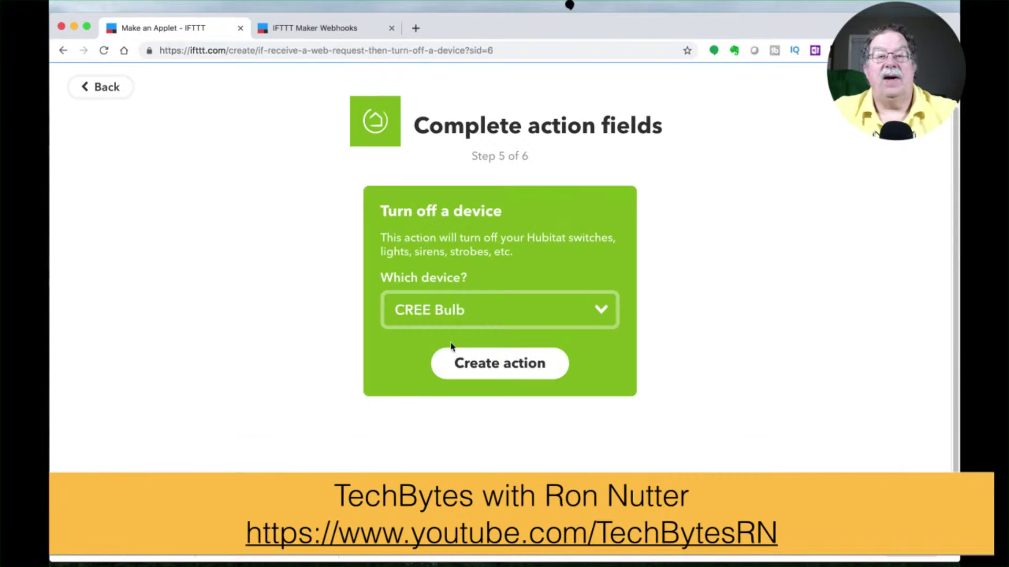
{"action": "left_click", "coordinate": [487, 320]}
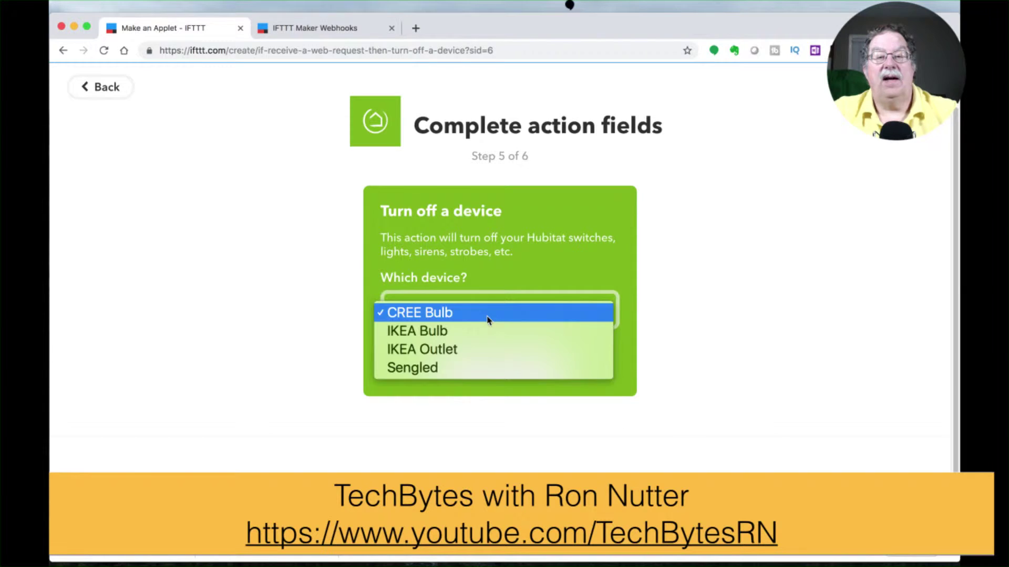
{"action": "left_click", "coordinate": [471, 368]}
Step: Create the turn-off action, finish the applet, and select Sengled-Off in its title
{"action": "left_click", "coordinate": [495, 368]}
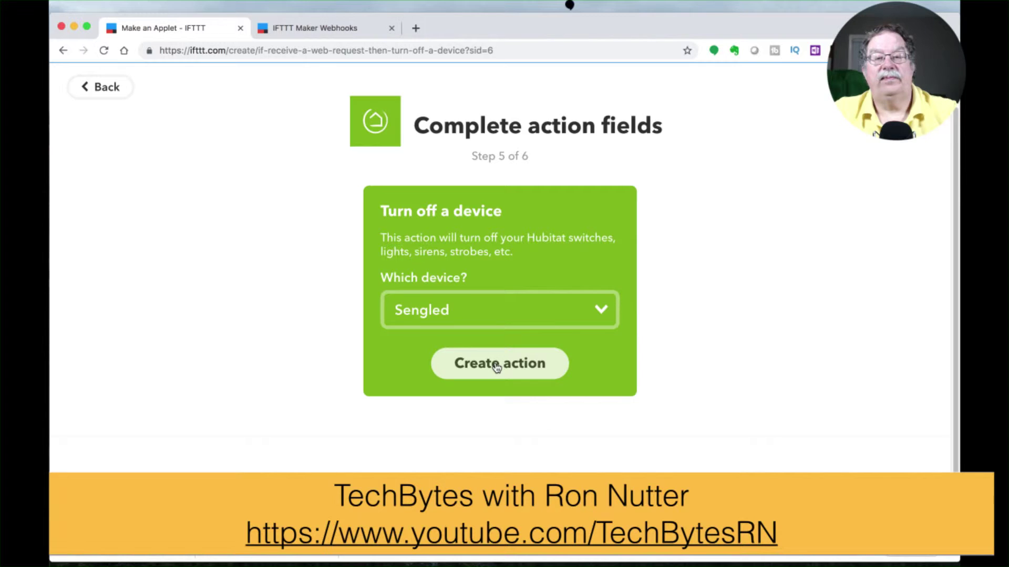
{"action": "left_click", "coordinate": [497, 367]}
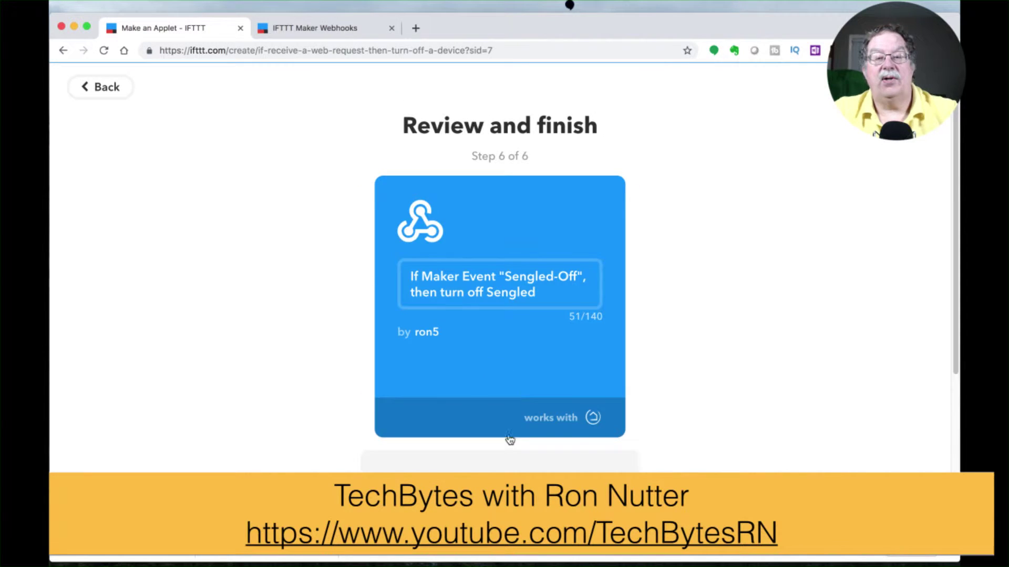
{"action": "scroll", "coordinate": [508, 438], "scroll_direction": "down", "scroll_amount": 5}
{"action": "left_click", "coordinate": [503, 423]}
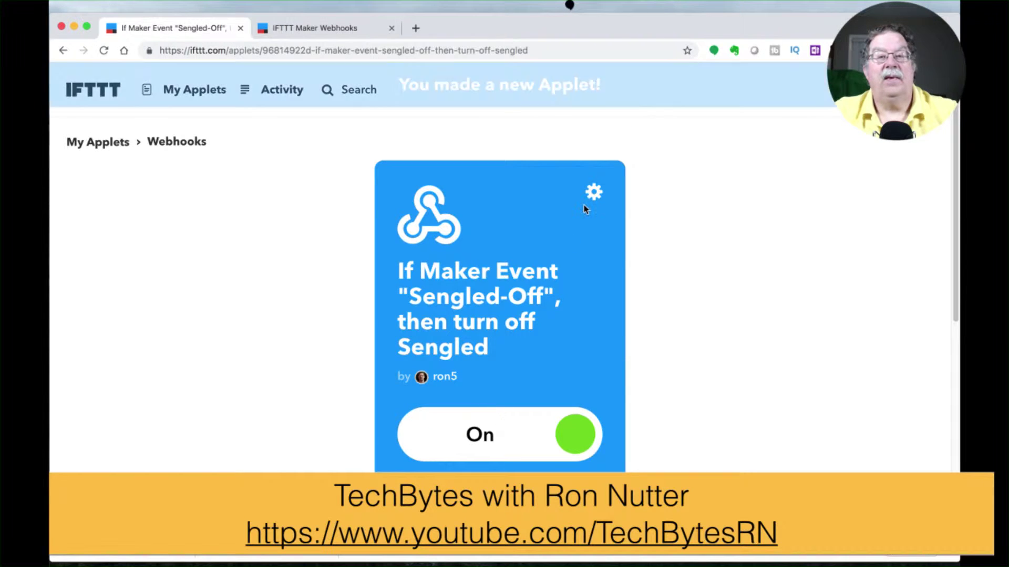
{"action": "left_click_drag", "start_coordinate": [413, 294], "coordinate": [541, 295]}
{"action": "key", "text": "super+c"}
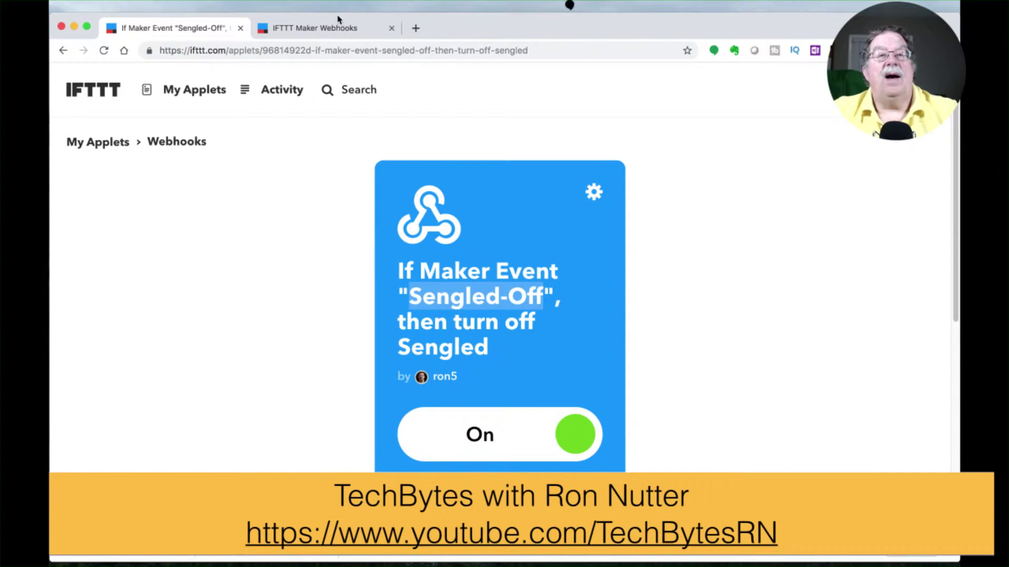
Step: Replace the key page's event name with Sengled-Off and fire a test event
{"action": "left_click", "coordinate": [333, 29]}
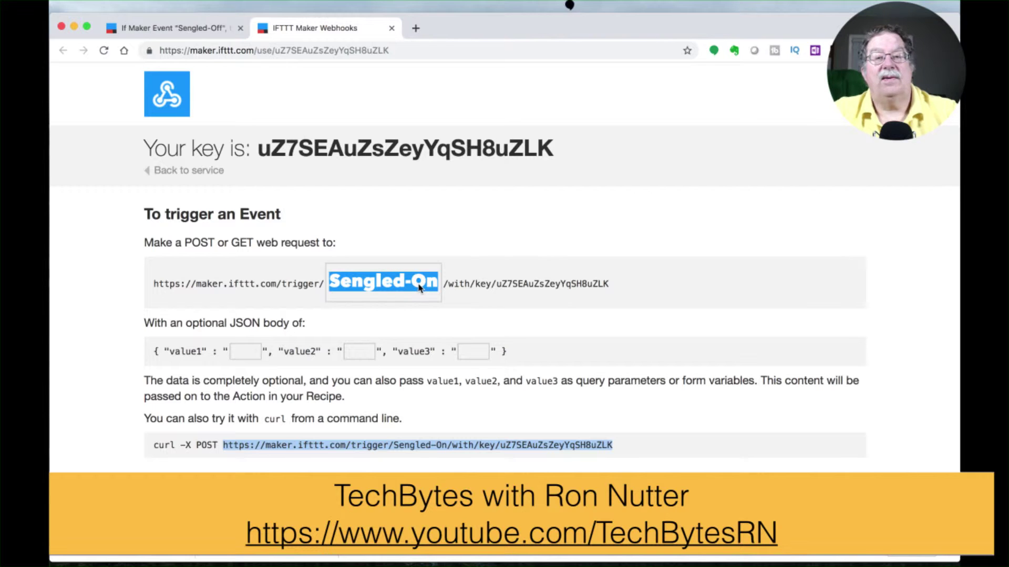
{"action": "key", "text": "BackSpace"}
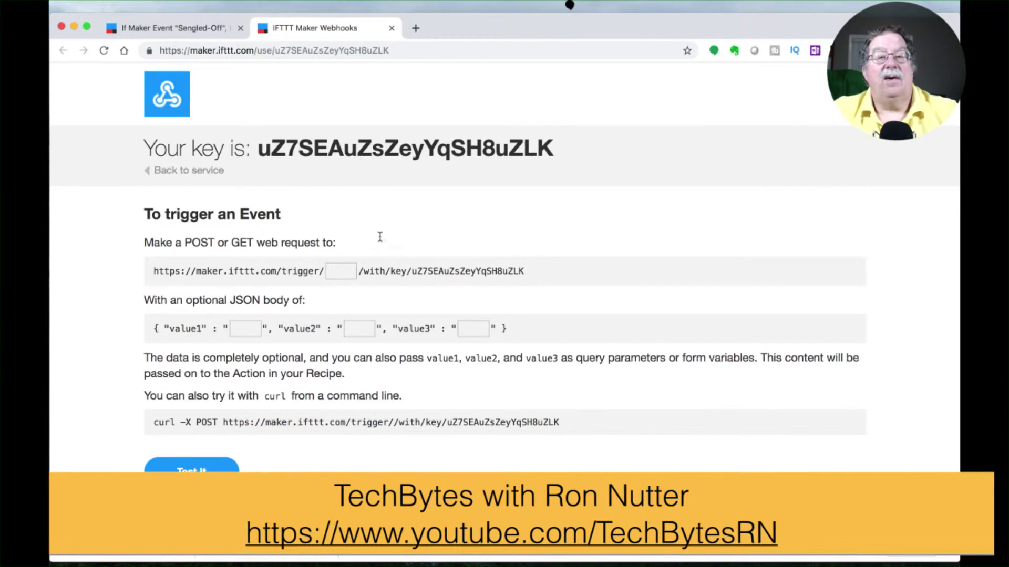
{"action": "left_click", "coordinate": [339, 274]}
{"action": "key", "text": "super+v"}
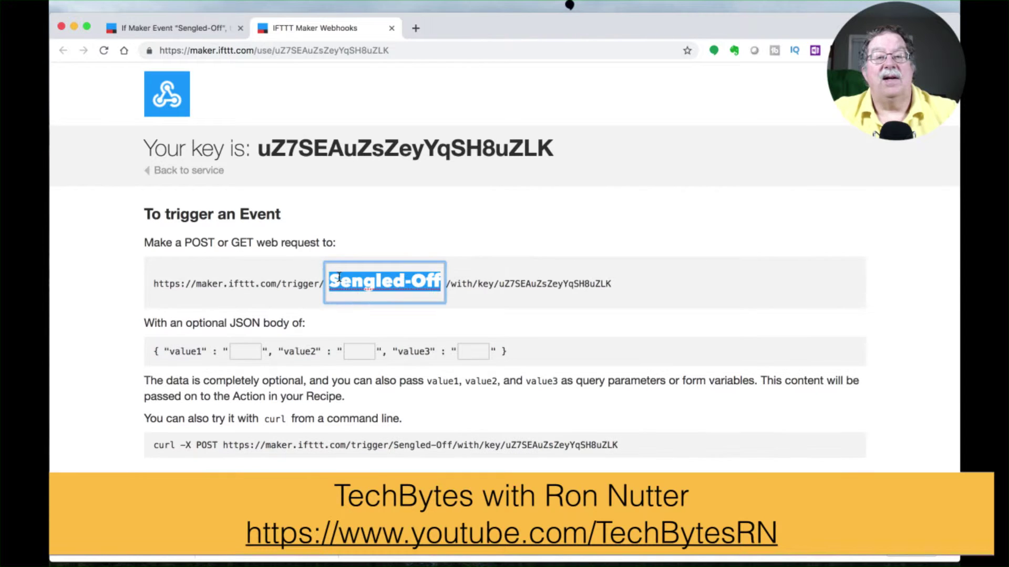
{"action": "key", "text": "Return"}
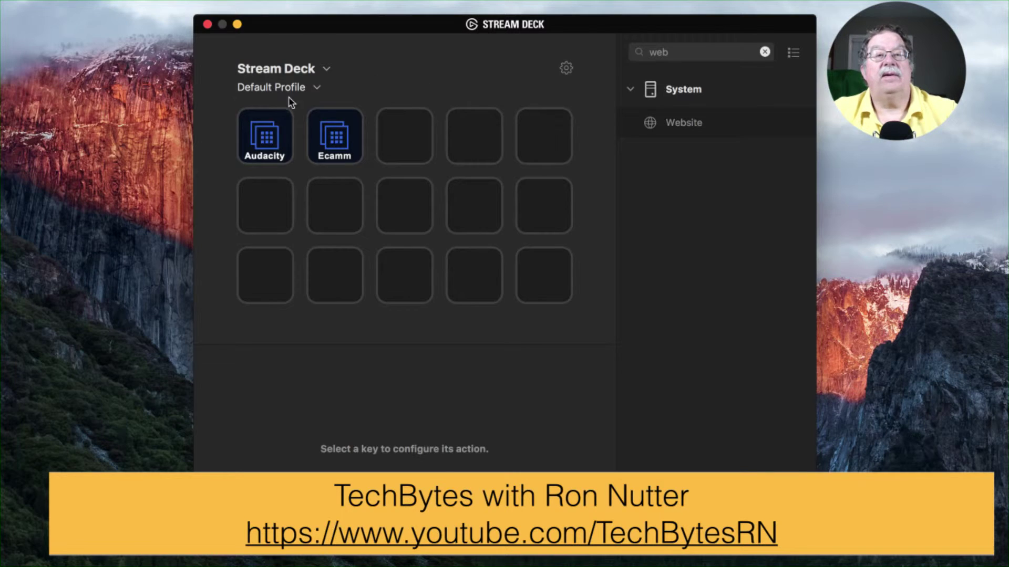
Step: Switch to the Sengled profile, title the second key Off, and clear its mistakenly pasted URL
{"action": "left_click", "coordinate": [287, 89]}
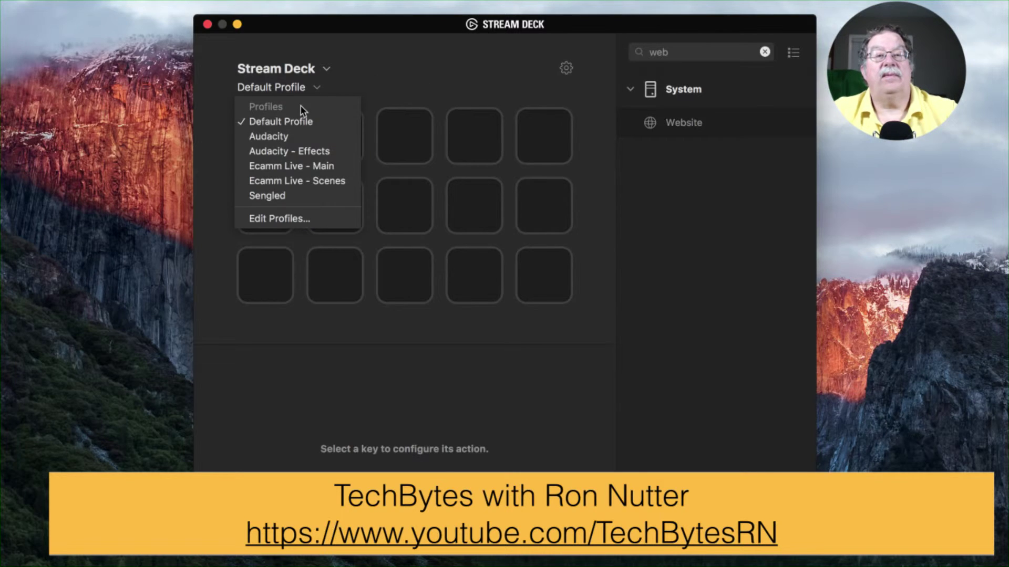
{"action": "left_click", "coordinate": [298, 197]}
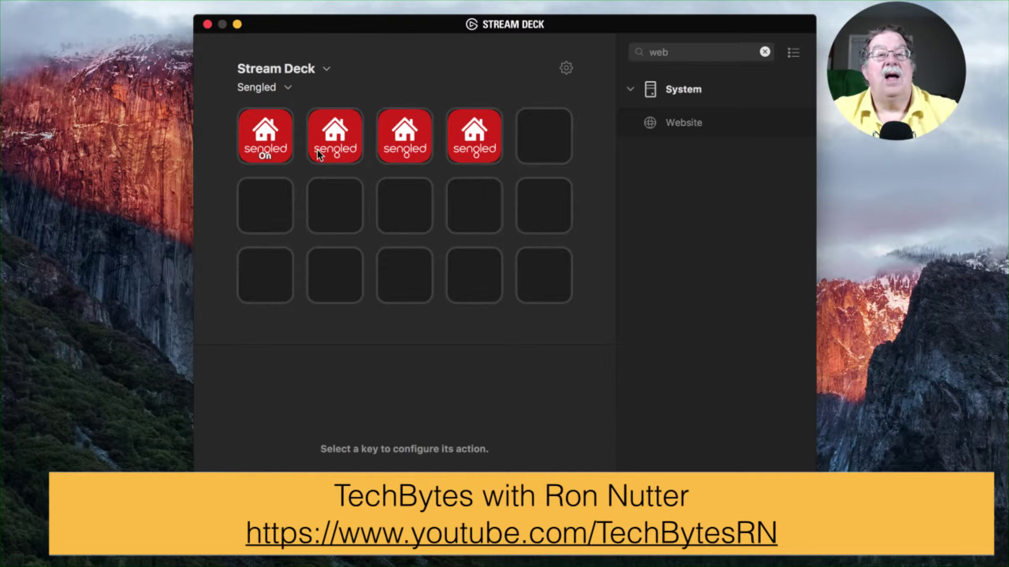
{"action": "left_click", "coordinate": [318, 154]}
{"action": "type", "text": "Off"}
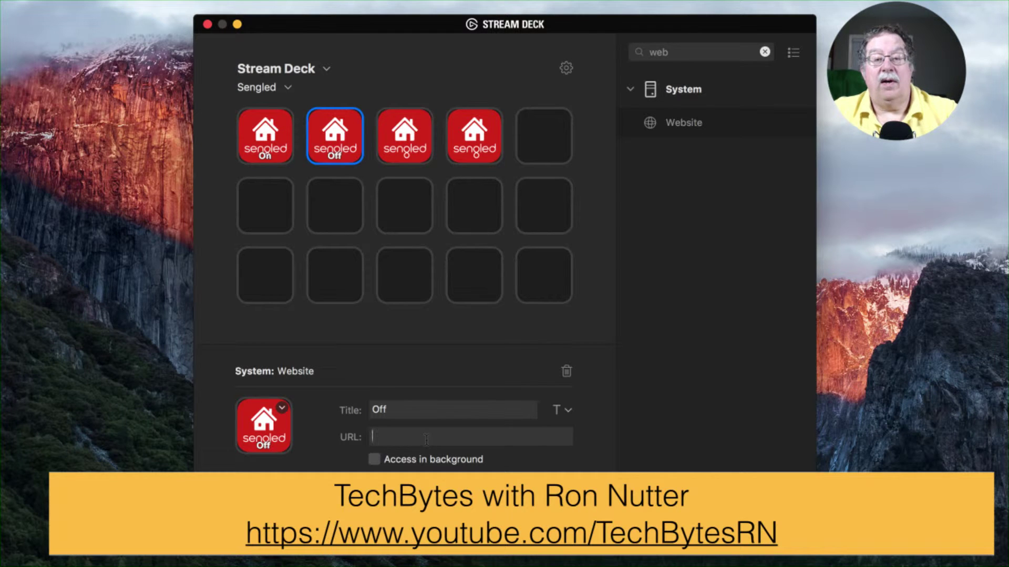
{"action": "type", "text": "Senaled-Off"}
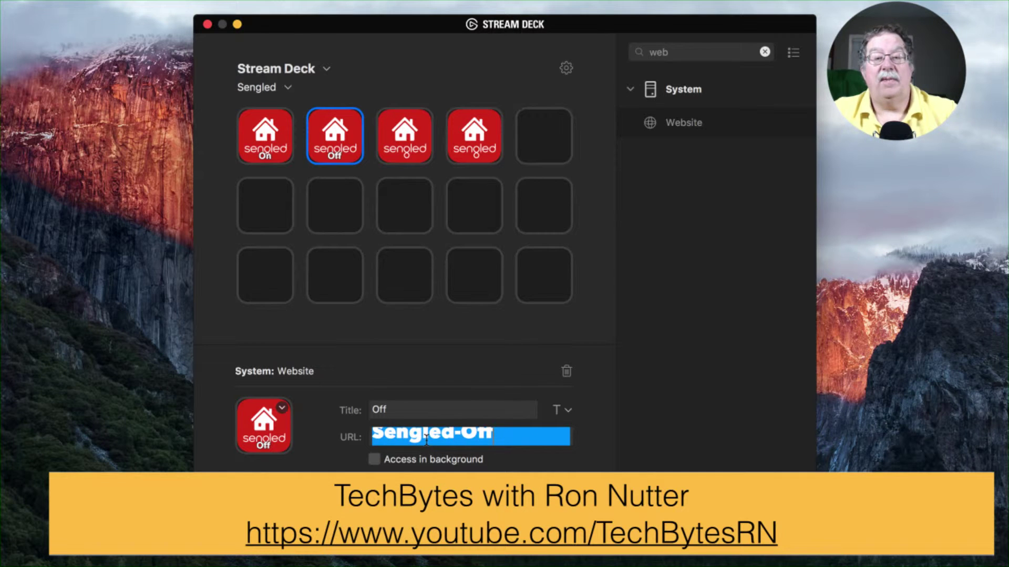
{"action": "key", "text": "BackSpace"}
{"action": "key", "text": "BackSpace"}
{"action": "key", "text": "BackSpace"}
{"action": "key", "text": "BackSpace"}
{"action": "key", "text": "BackSpace"}
{"action": "key", "text": "BackSpace"}
{"action": "key", "text": "BackSpace"}
{"action": "key", "text": "BackSpace"}
{"action": "key", "text": "BackSpace"}
{"action": "key", "text": "BackSpace"}
{"action": "key", "text": "BackSpace"}
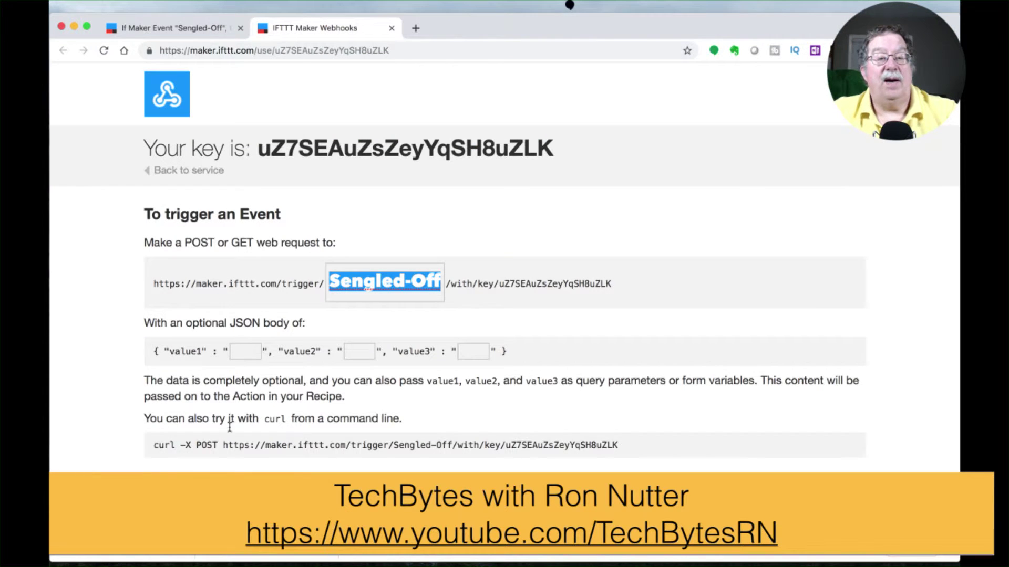
{"action": "left_click_drag", "start_coordinate": [224, 443], "coordinate": [618, 445]}
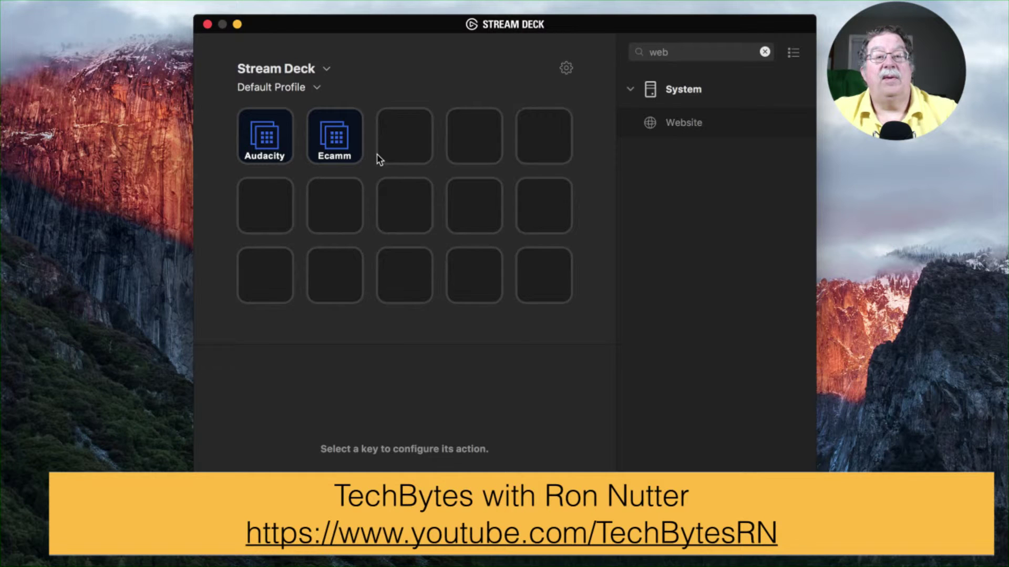
{"action": "left_click", "coordinate": [341, 138]}
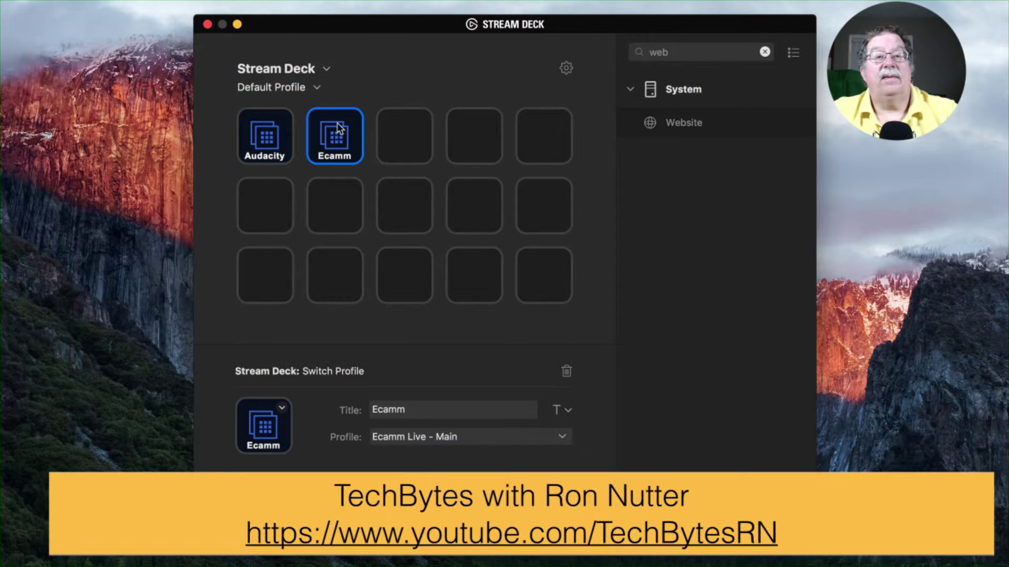
Step: In the Sengled profile, paste the Sengled-Off trigger URL into the Off key and enable background access
{"action": "left_click", "coordinate": [315, 87]}
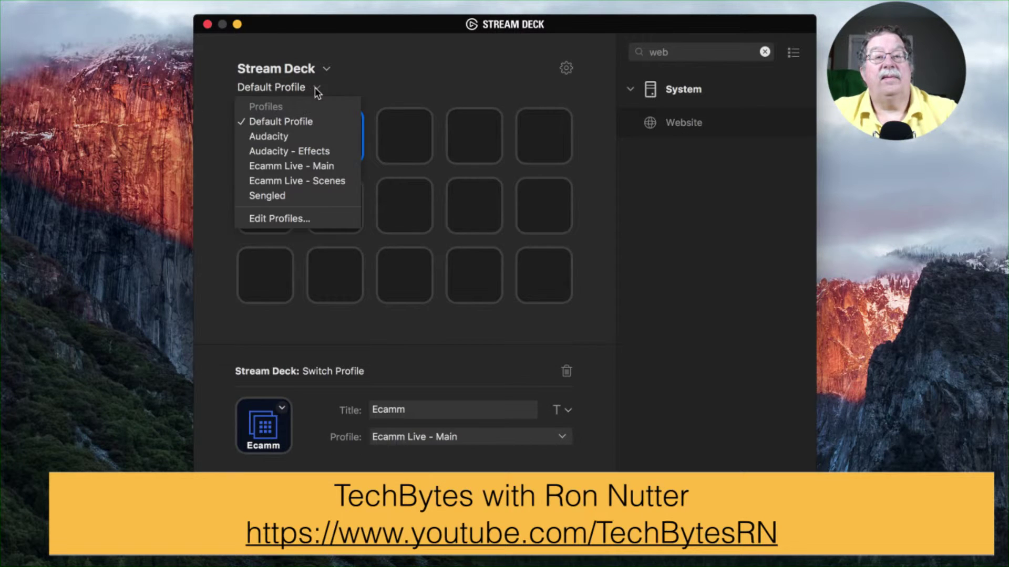
{"action": "left_click", "coordinate": [305, 196]}
{"action": "left_click", "coordinate": [334, 156]}
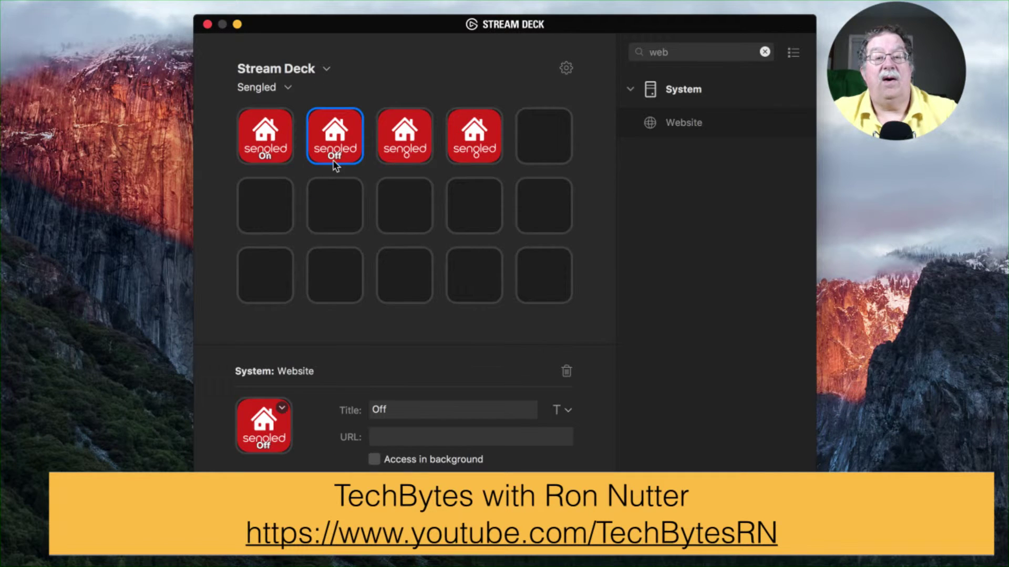
{"action": "left_click", "coordinate": [432, 444]}
{"action": "key", "text": "super+v"}
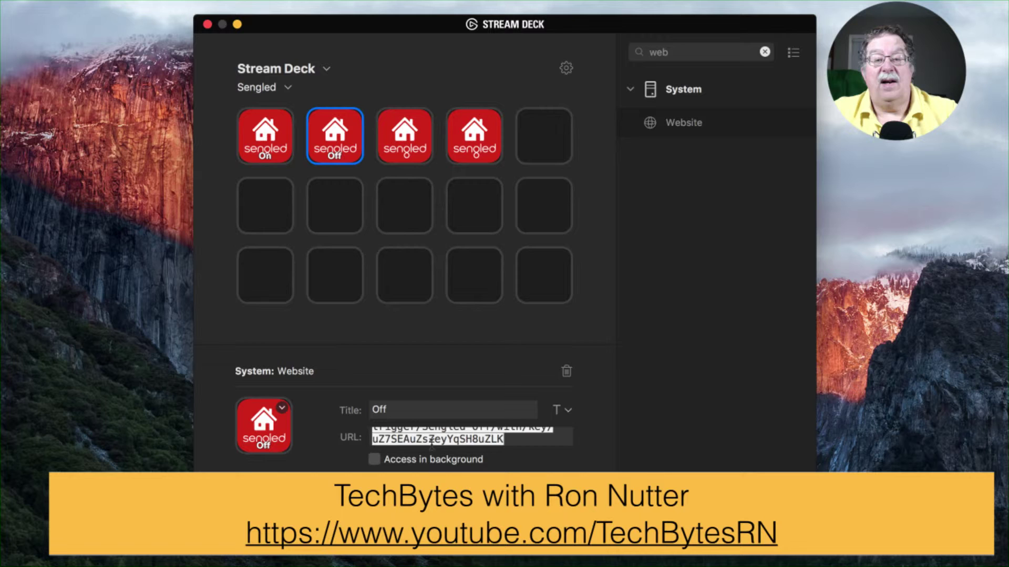
{"action": "scroll", "coordinate": [431, 444], "scroll_direction": "up", "scroll_amount": 1}
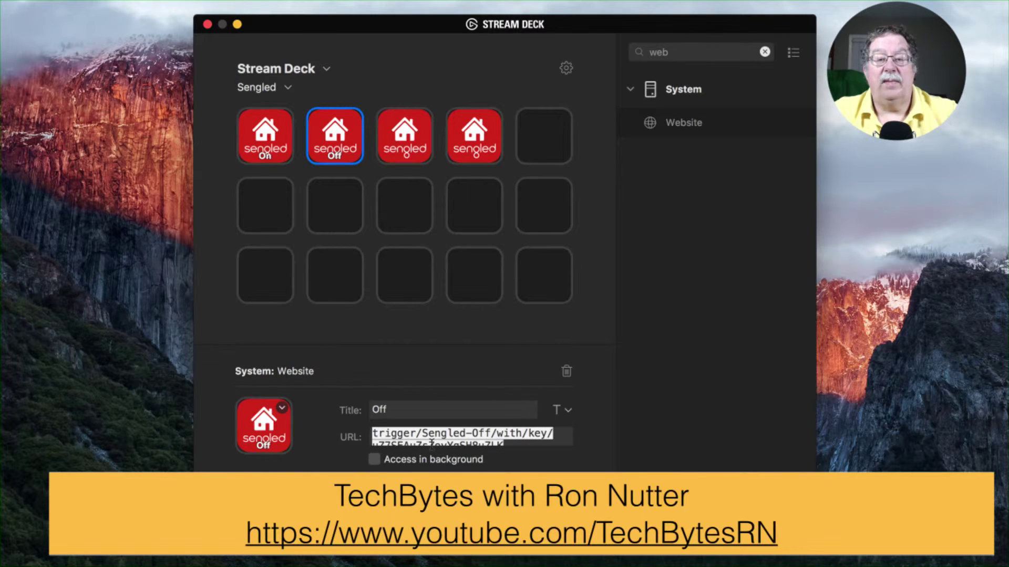
{"action": "left_click", "coordinate": [374, 462]}
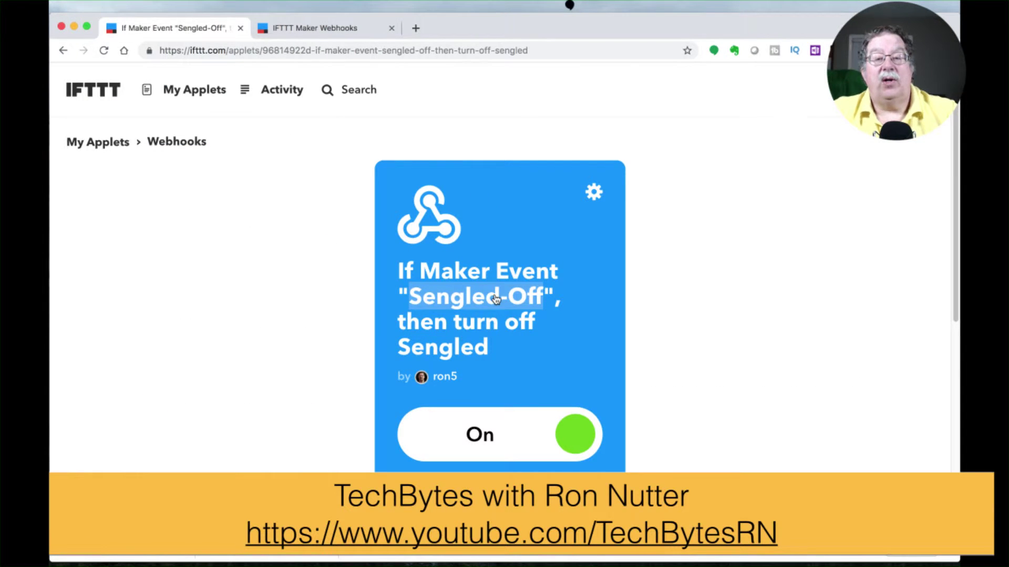
Step: From My Applets, start a new applet and choose Webhooks as its trigger service
{"action": "scroll", "coordinate": [492, 295], "scroll_direction": "down", "scroll_amount": 3}
{"action": "scroll", "coordinate": [493, 294], "scroll_direction": "up", "scroll_amount": 3}
{"action": "left_click", "coordinate": [200, 86]}
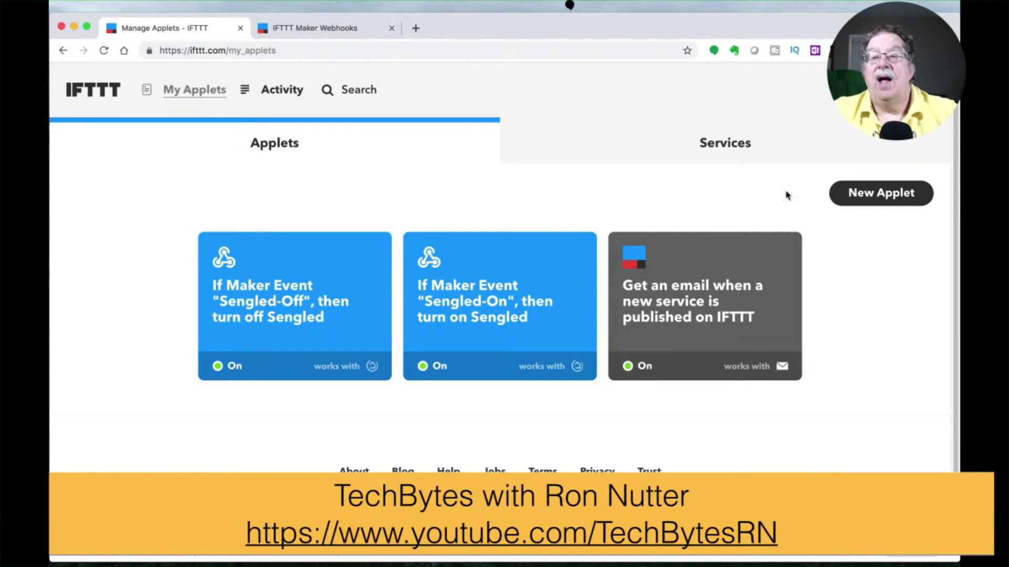
{"action": "left_click", "coordinate": [893, 194]}
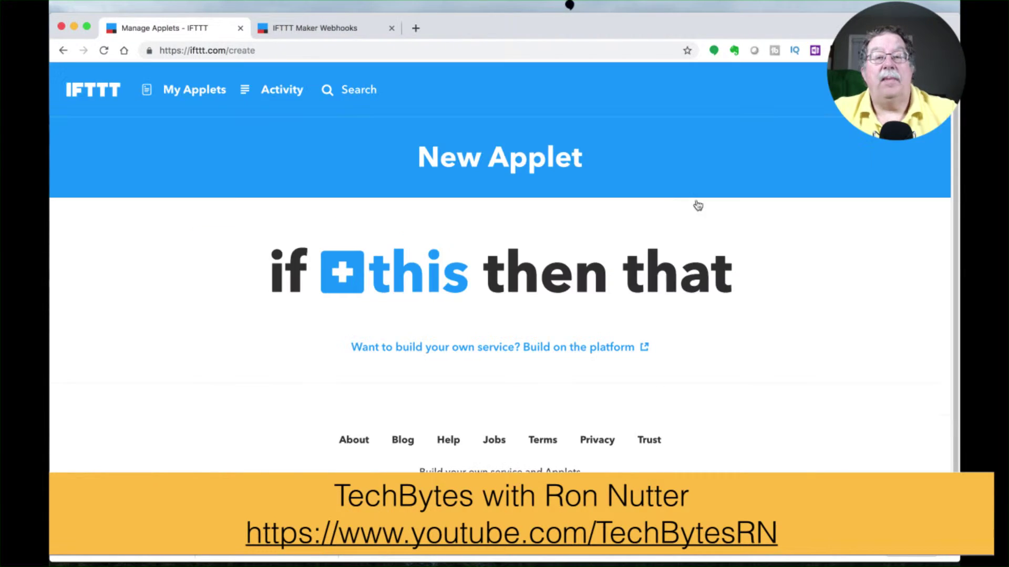
{"action": "left_click", "coordinate": [359, 266]}
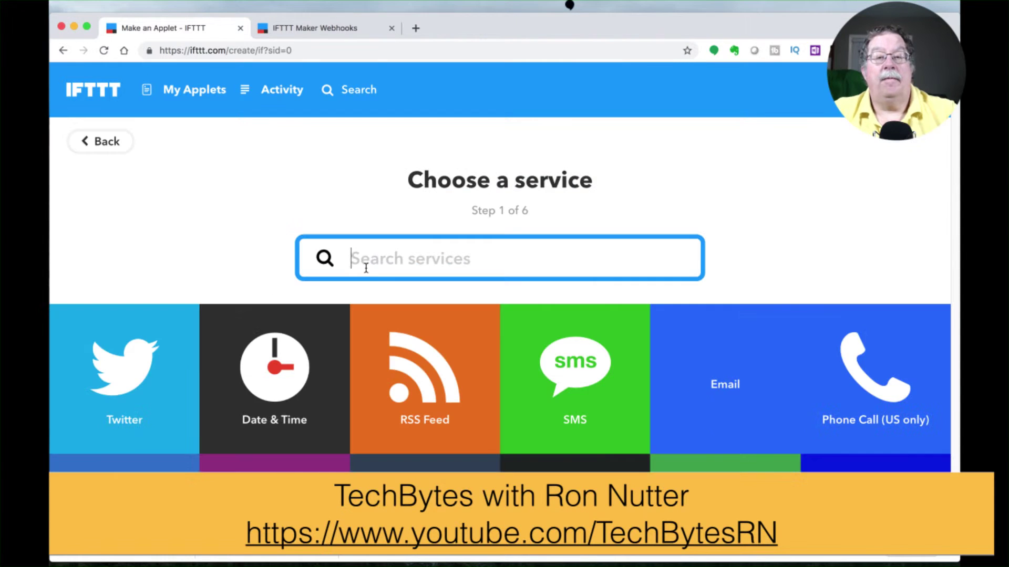
{"action": "type", "text": "web"}
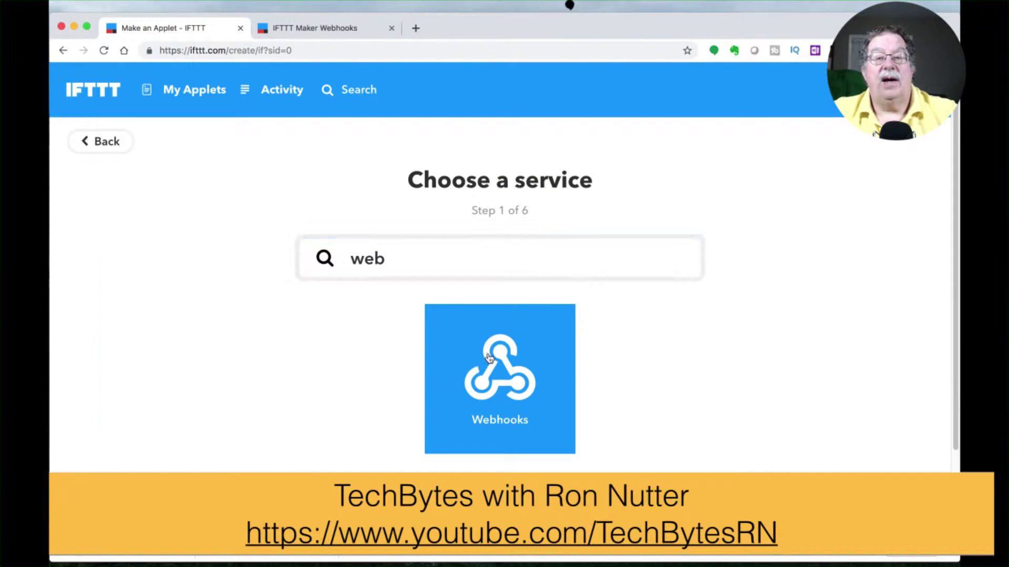
{"action": "left_click", "coordinate": [484, 356]}
Step: Use the 'Receive a web request' trigger with event name Sengled-25
{"action": "left_click", "coordinate": [235, 314]}
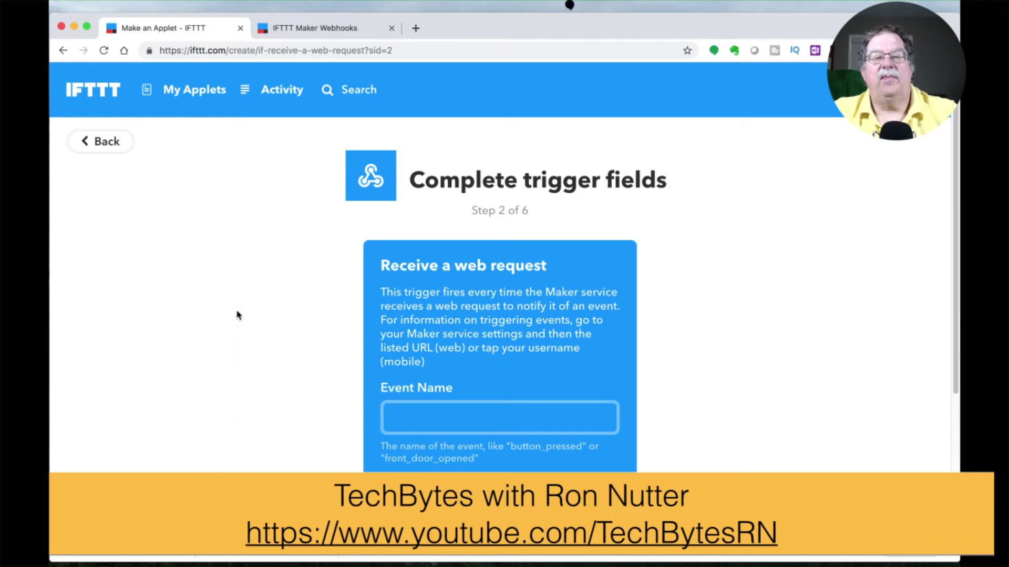
{"action": "left_click", "coordinate": [446, 414]}
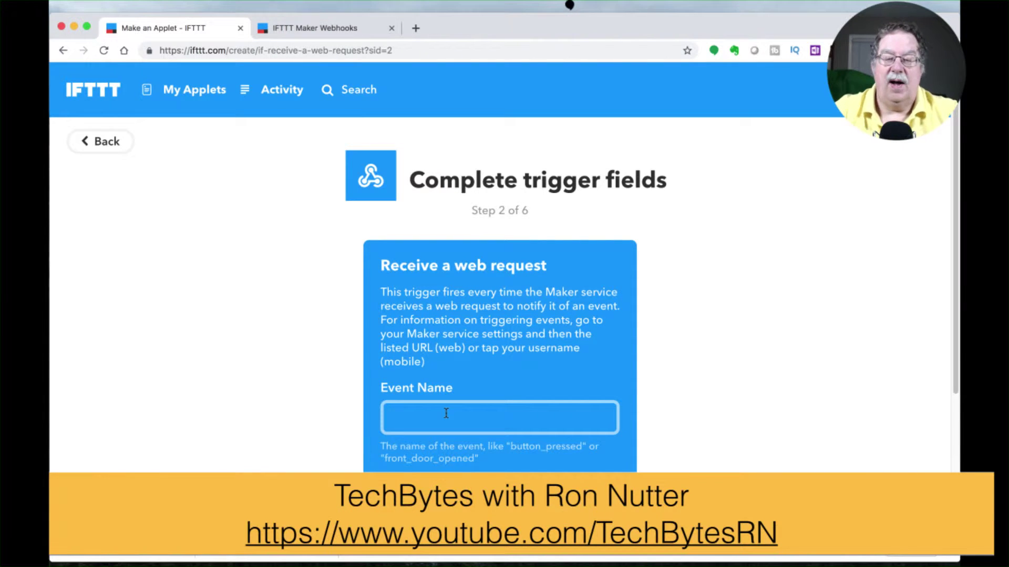
{"action": "type", "text": "Sengled-25"}
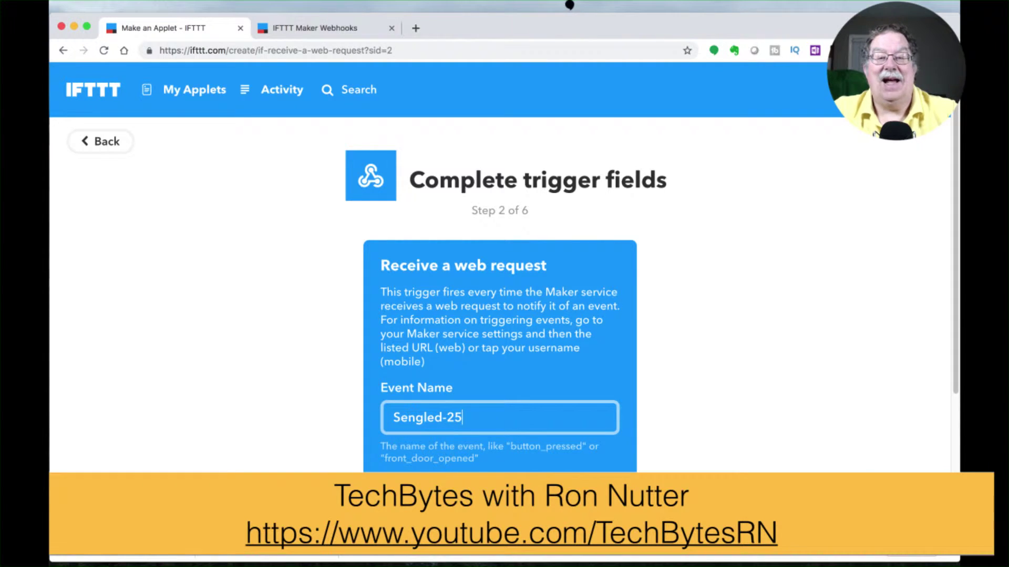
{"action": "key", "text": "Return"}
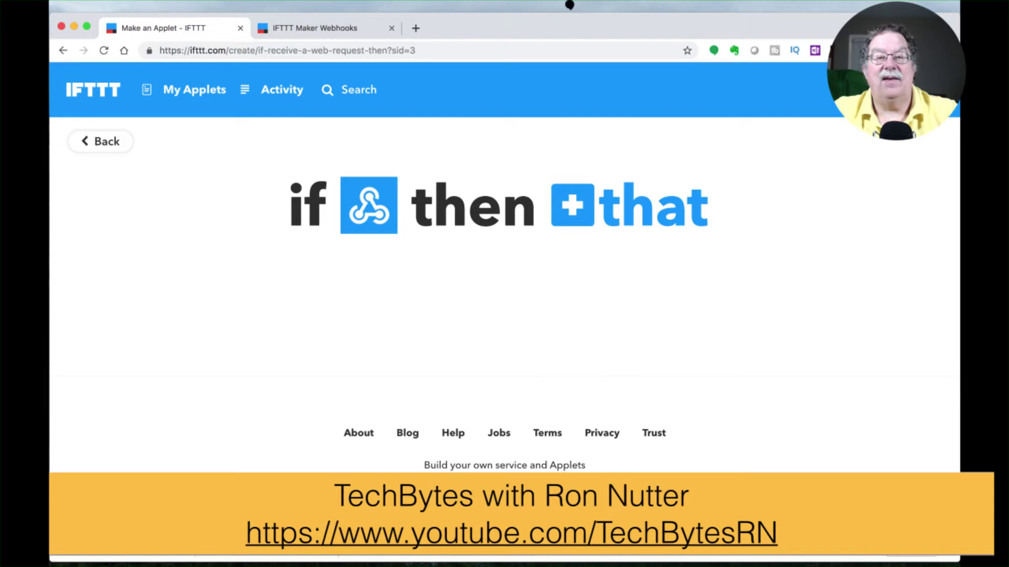
Step: Choose Hubitat's Dim a device as the applet's action
{"action": "left_click", "coordinate": [568, 215]}
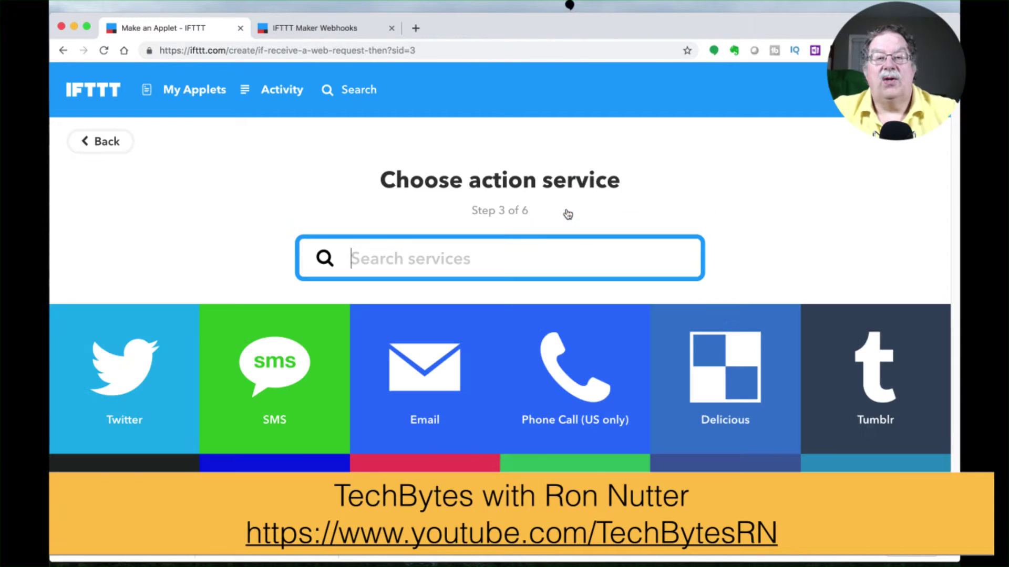
{"action": "type", "text": "hub"}
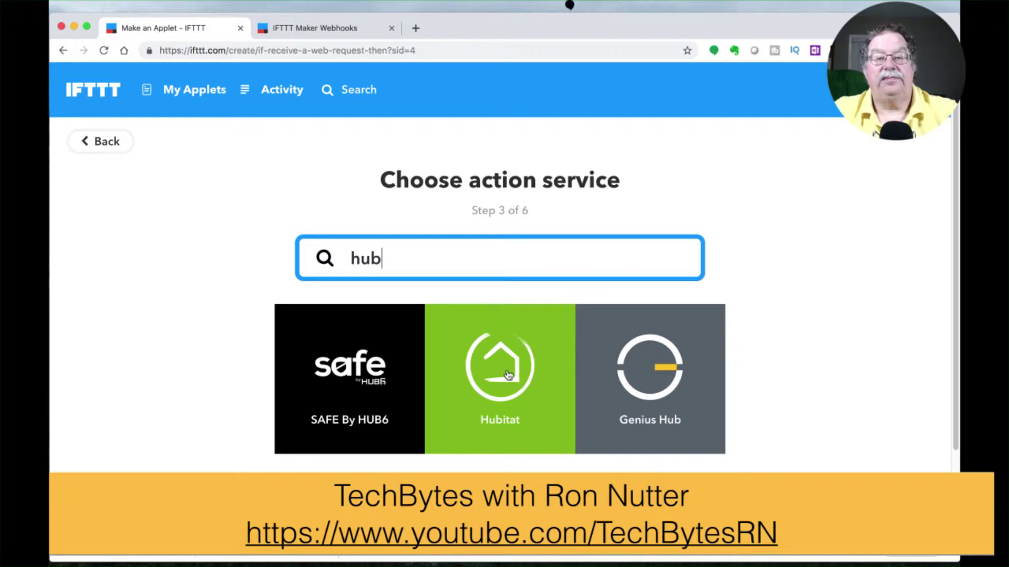
{"action": "left_click", "coordinate": [507, 374]}
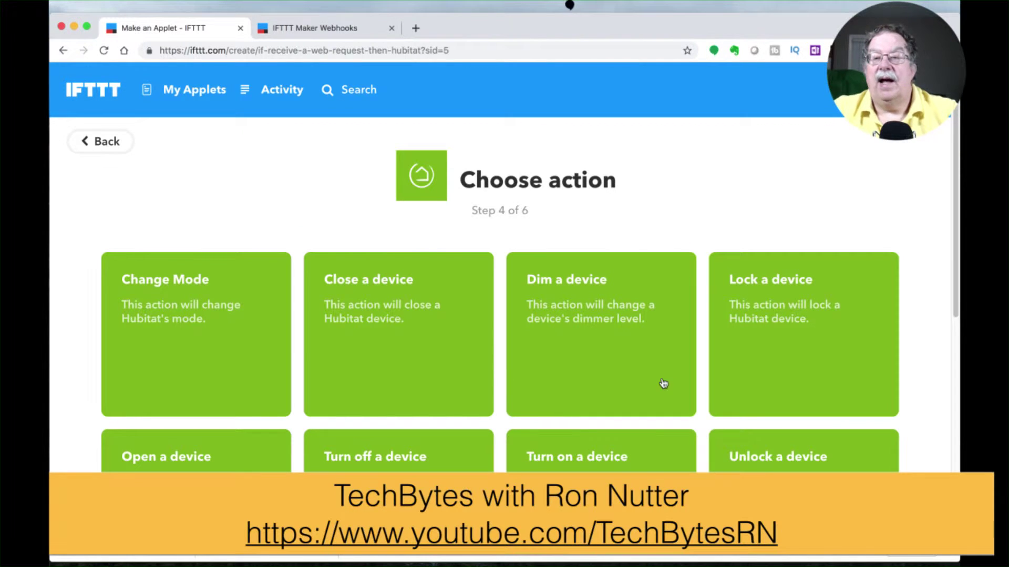
{"action": "scroll", "coordinate": [625, 465], "scroll_direction": "down", "scroll_amount": 2}
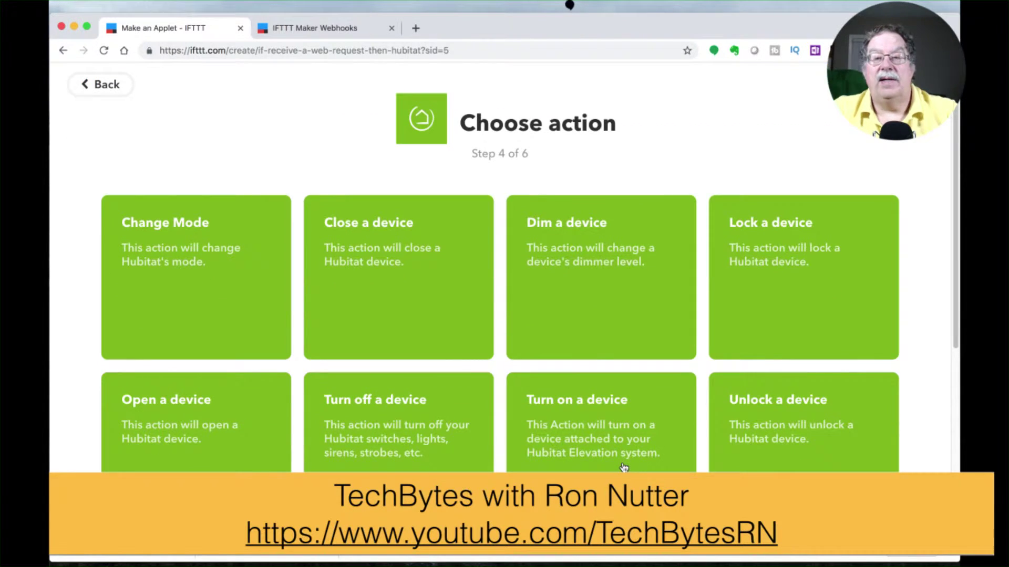
{"action": "left_click", "coordinate": [596, 274]}
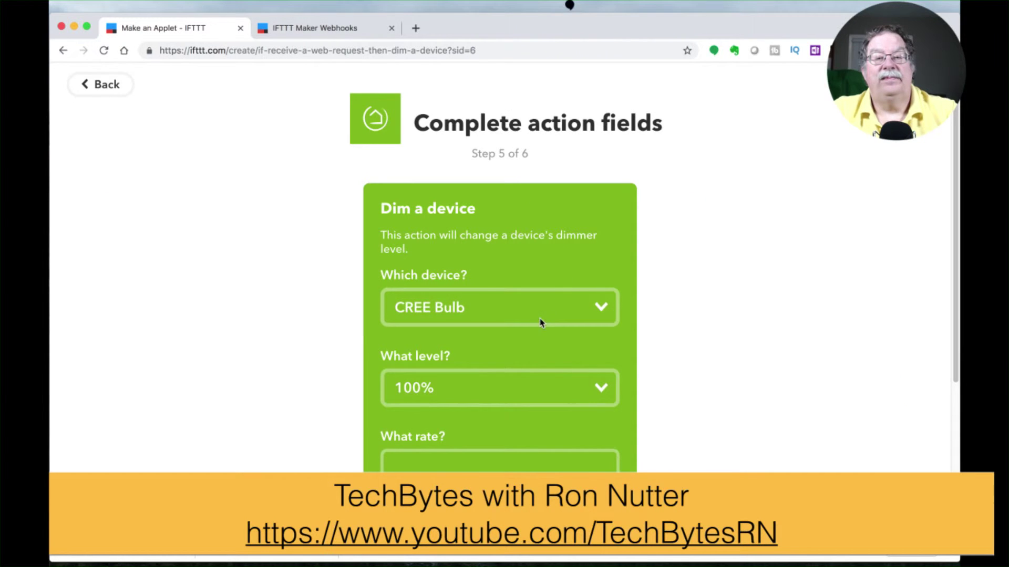
Step: Set the device to Sengled and the dimmer level to 25%, then create the action
{"action": "left_click", "coordinate": [554, 319]}
{"action": "left_click", "coordinate": [524, 344]}
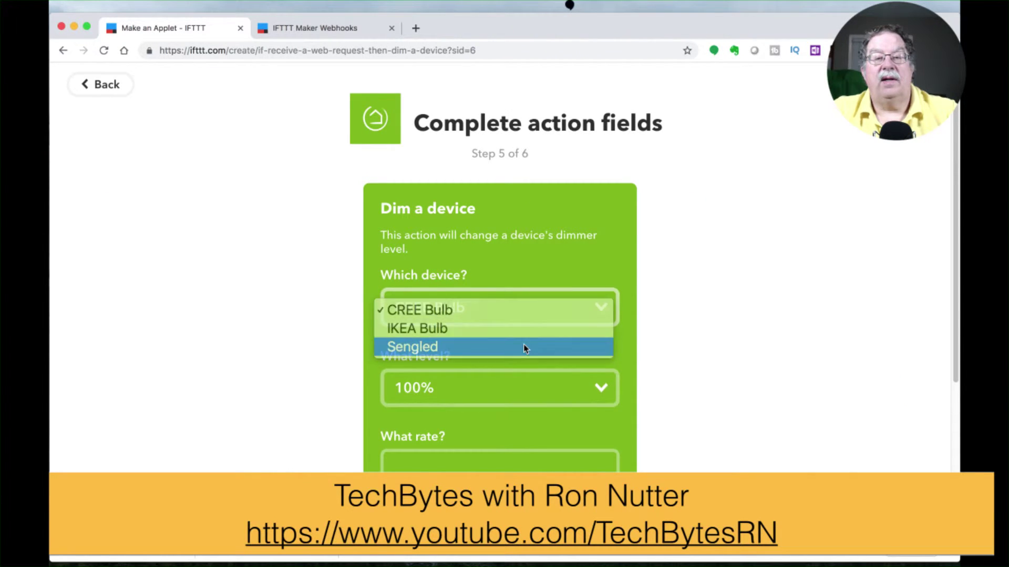
{"action": "left_click", "coordinate": [518, 383]}
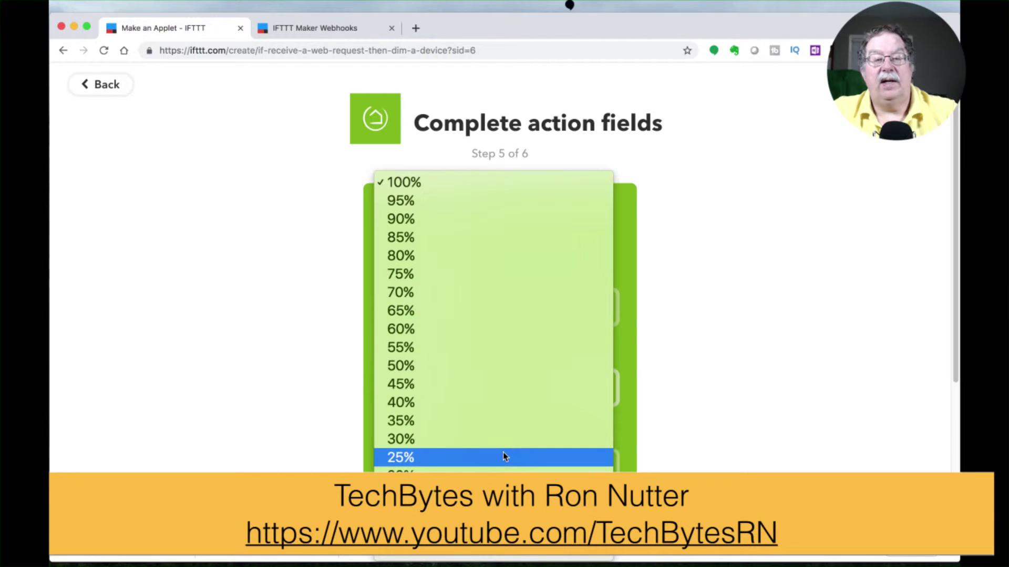
{"action": "left_click", "coordinate": [502, 458]}
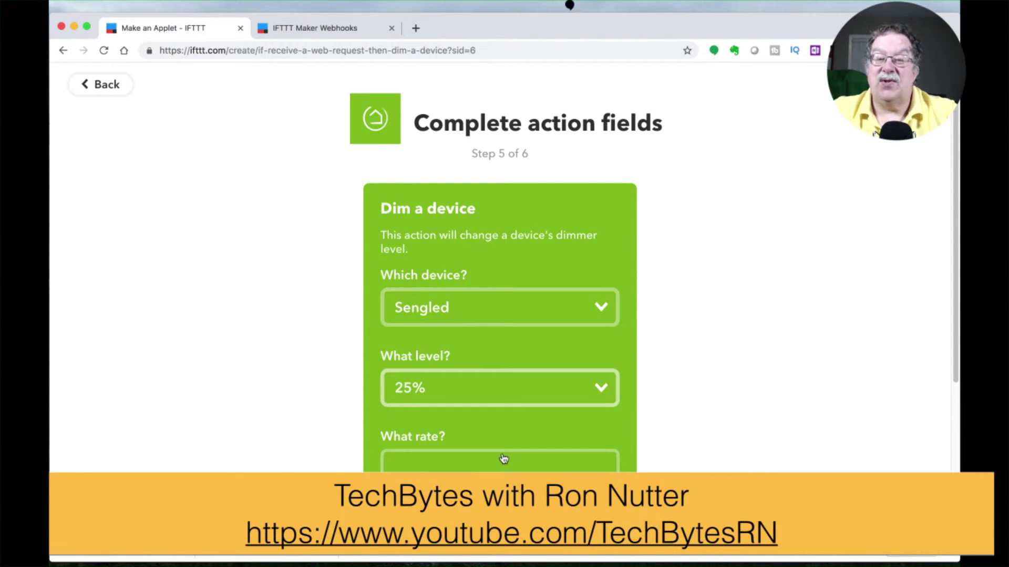
{"action": "left_click", "coordinate": [476, 468]}
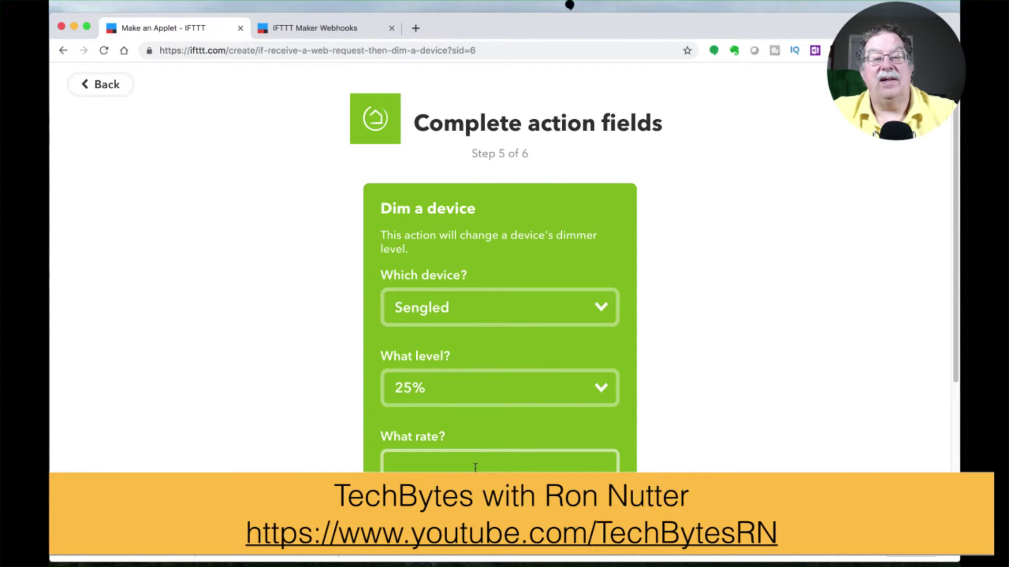
{"action": "scroll", "coordinate": [476, 457], "scroll_direction": "down", "scroll_amount": 3}
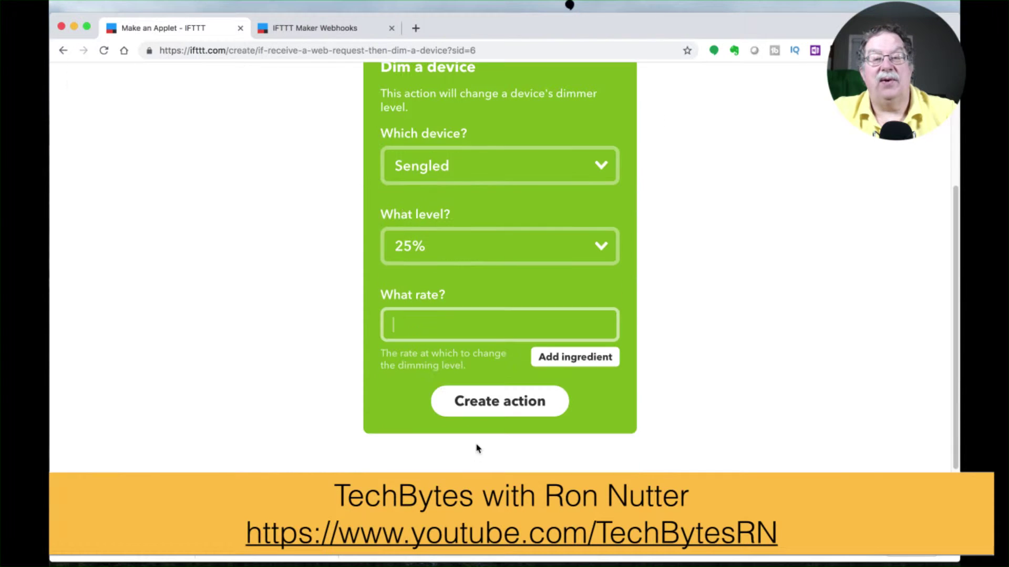
{"action": "left_click", "coordinate": [497, 403]}
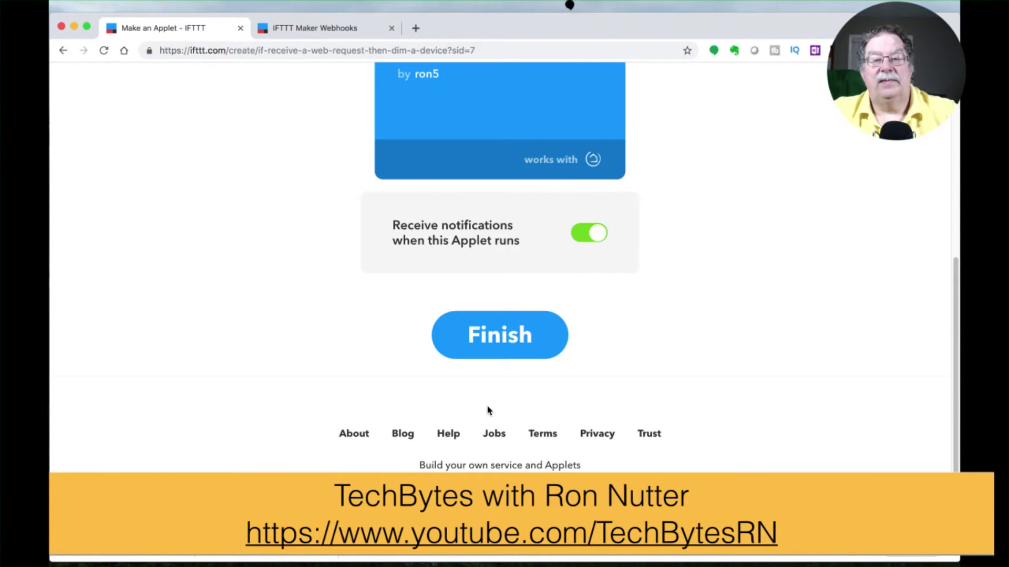
Step: Finish the Sengled-25 applet and select the event name Sengled-25 from its title
{"action": "left_click", "coordinate": [507, 345]}
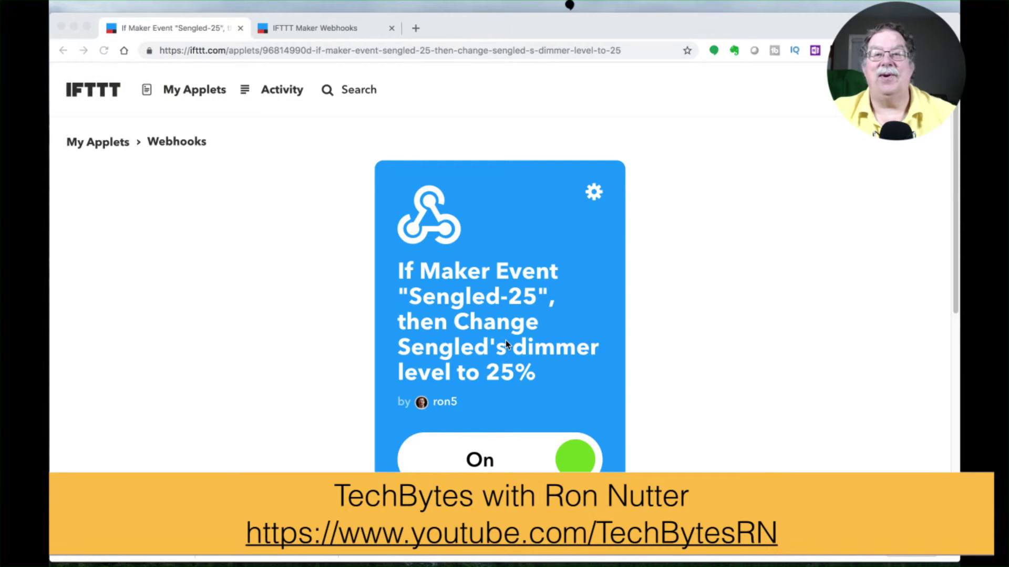
{"action": "left_click", "coordinate": [563, 249]}
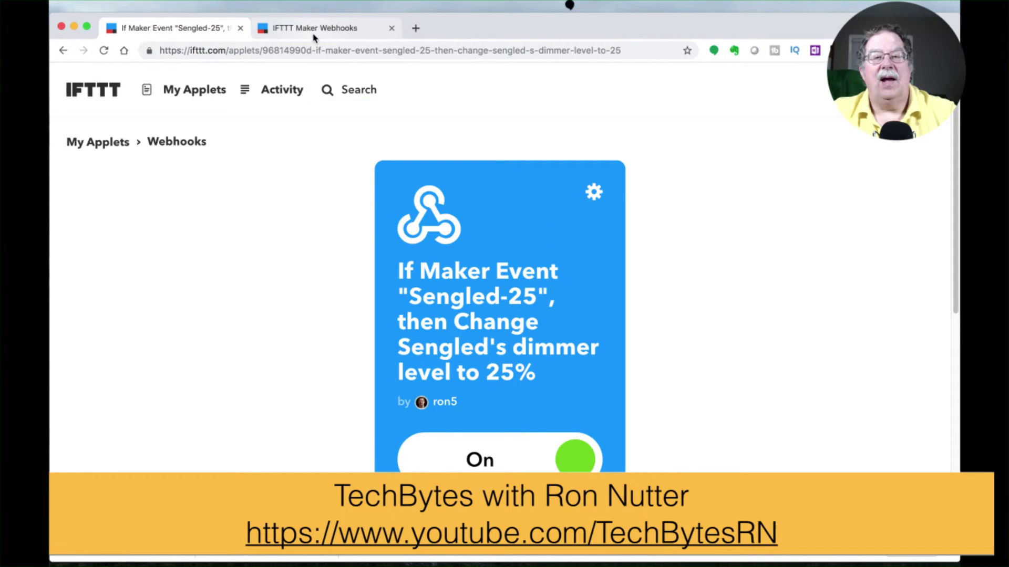
{"action": "left_click_drag", "start_coordinate": [408, 296], "coordinate": [533, 302]}
{"action": "key", "text": "super+c"}
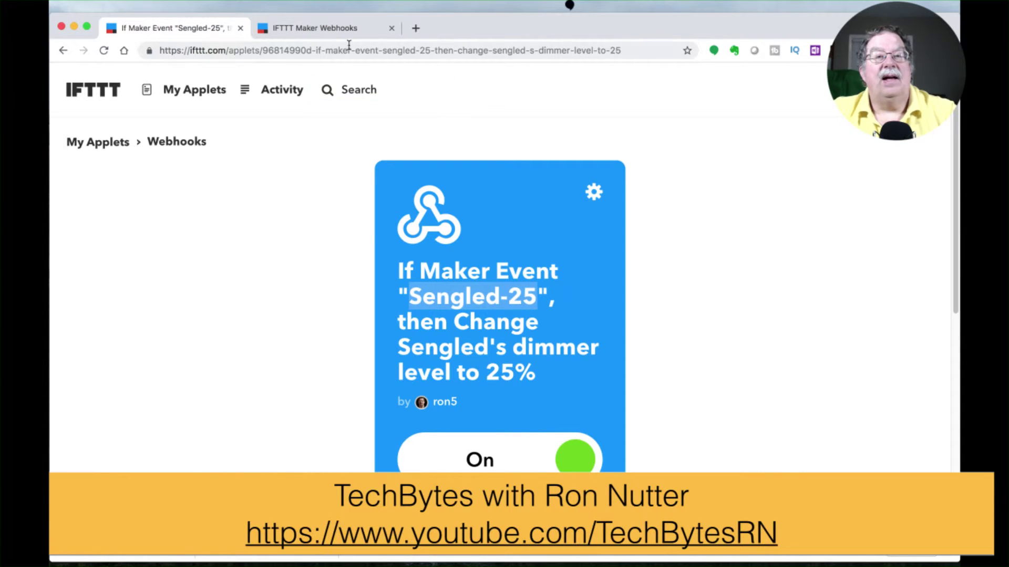
{"action": "left_click", "coordinate": [338, 28]}
Step: Replace the webhook event name with Sengled-25, test-fire it, and select its trigger URL
{"action": "key", "text": "BackSpace"}
{"action": "left_click", "coordinate": [350, 271]}
{"action": "key", "text": "super+v"}
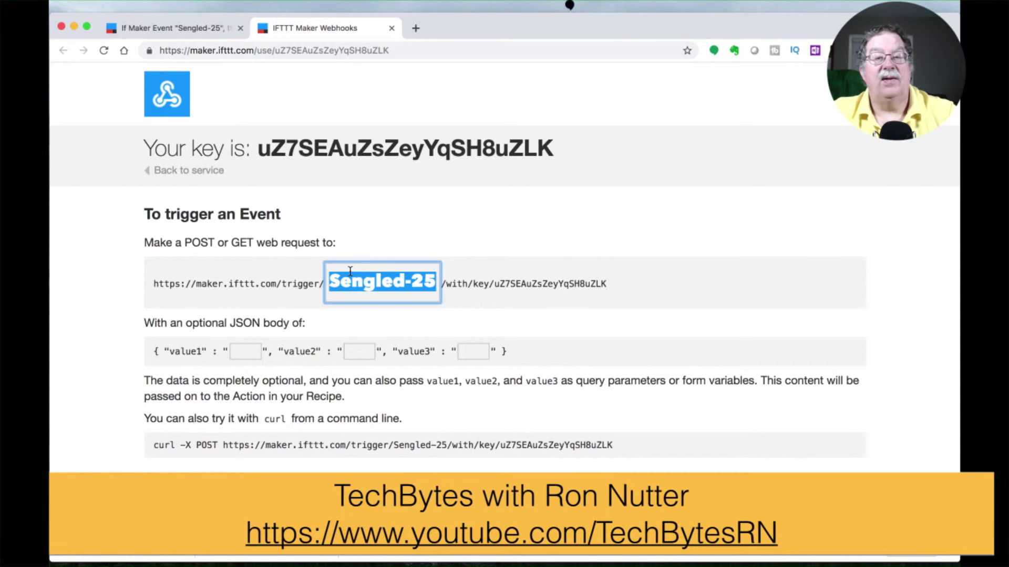
{"action": "key", "text": "Return"}
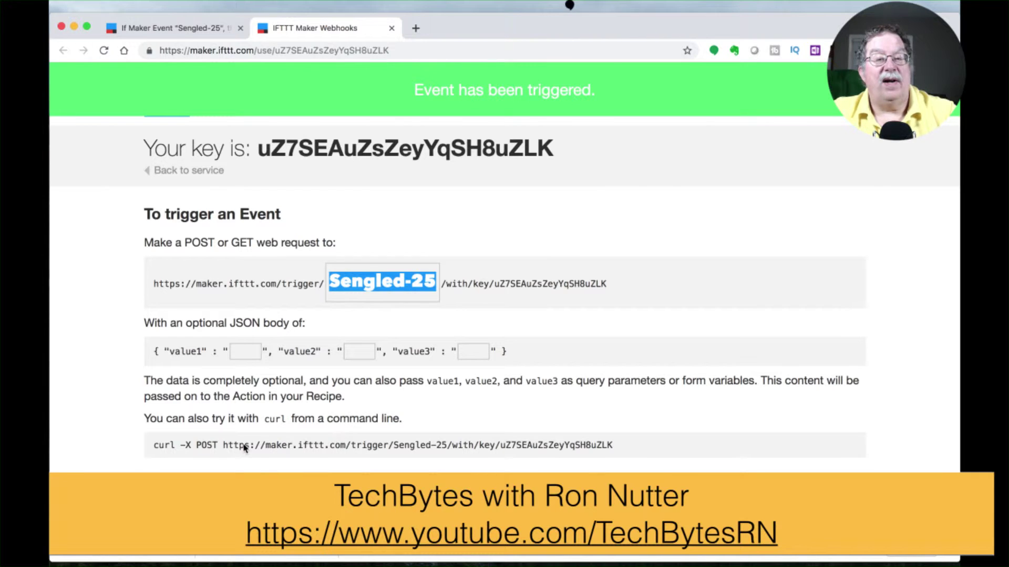
{"action": "left_click_drag", "start_coordinate": [223, 446], "coordinate": [615, 453]}
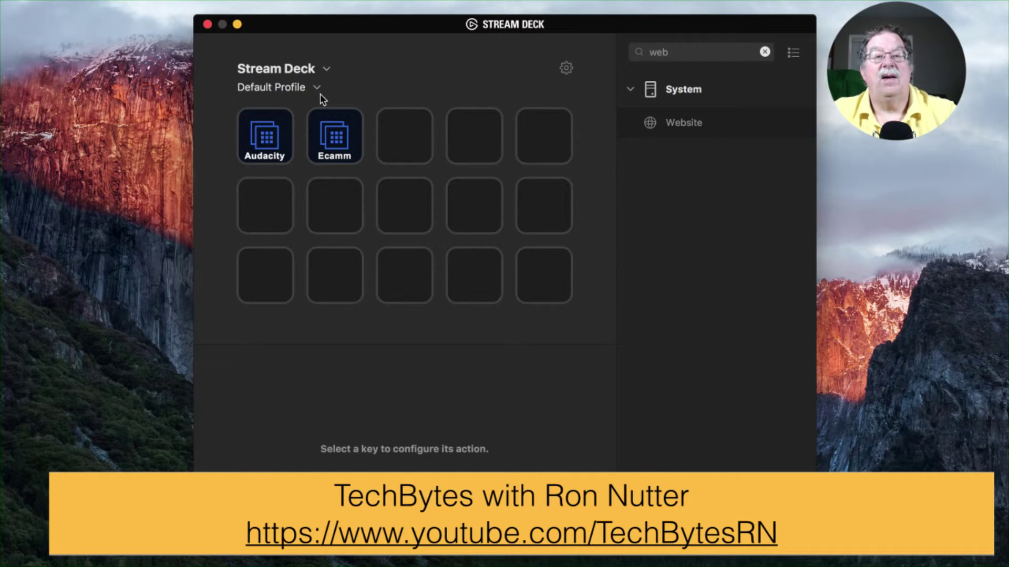
{"action": "left_click", "coordinate": [318, 91]}
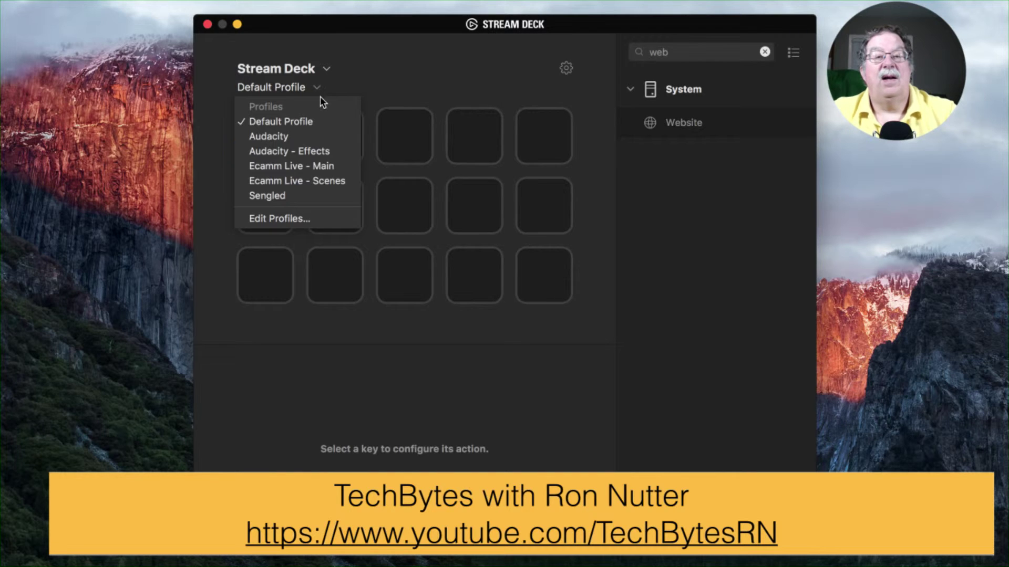
Step: Title the third Sengled key 25% with the Sengled-25 URL in background, then minimize Stream Deck
{"action": "left_click", "coordinate": [306, 196]}
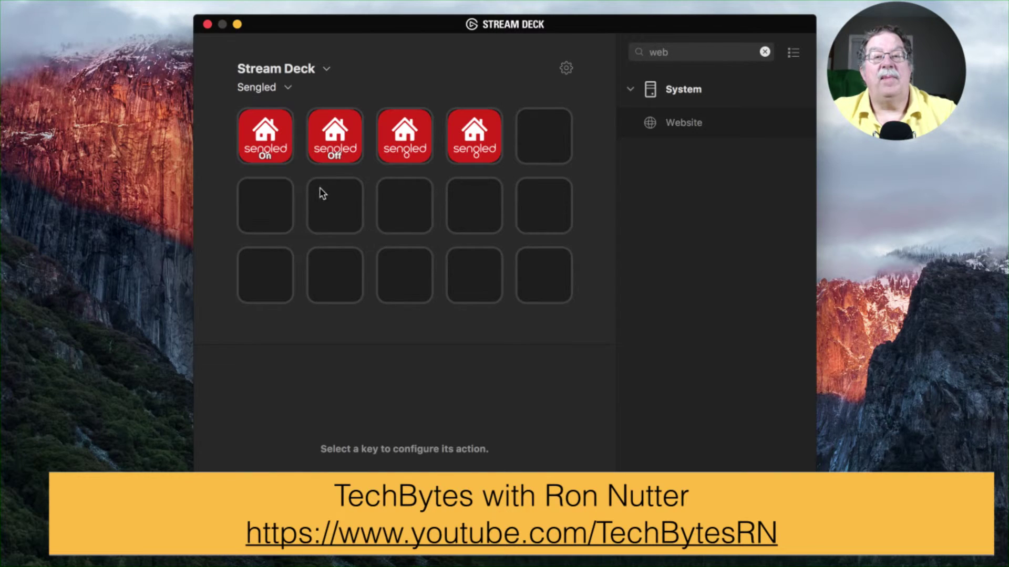
{"action": "left_click", "coordinate": [399, 143]}
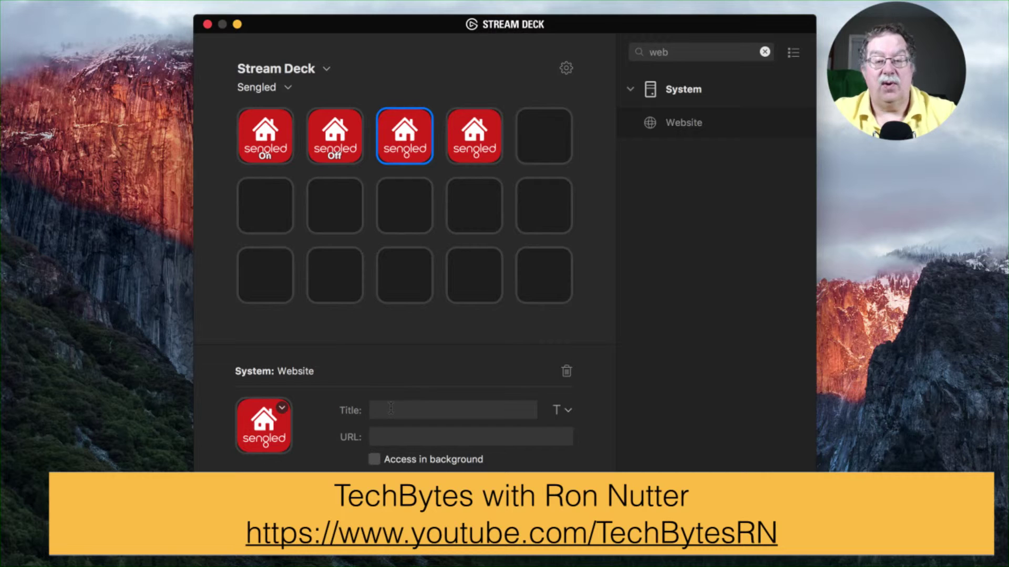
{"action": "type", "text": "25%"}
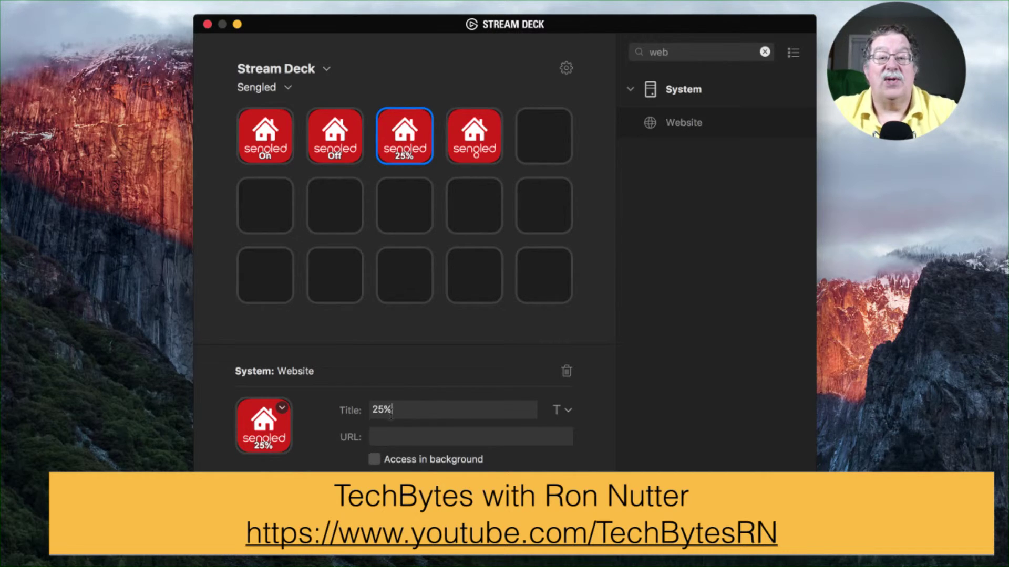
{"action": "left_click", "coordinate": [404, 442]}
{"action": "key", "text": "super+v"}
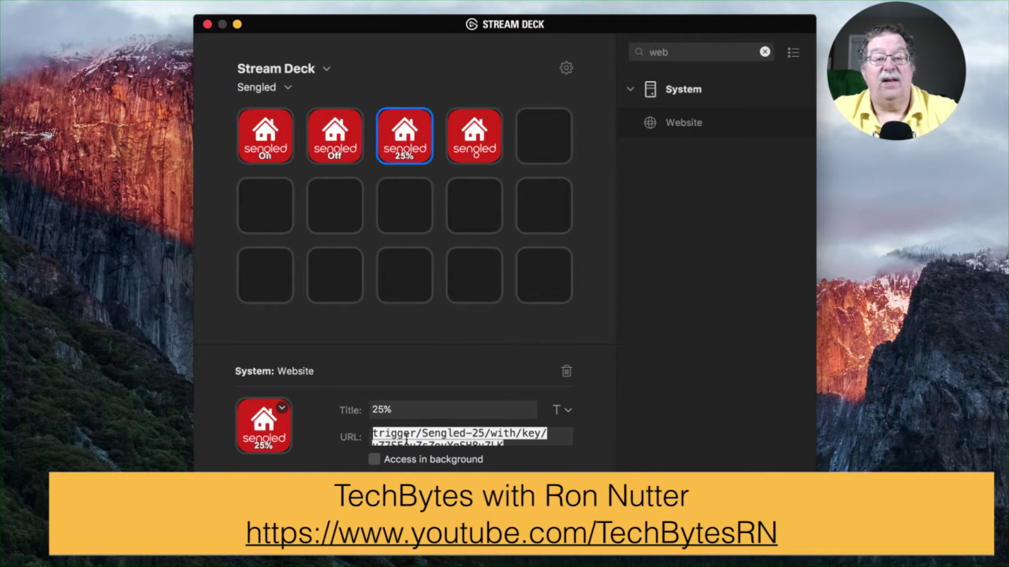
{"action": "left_click", "coordinate": [377, 462]}
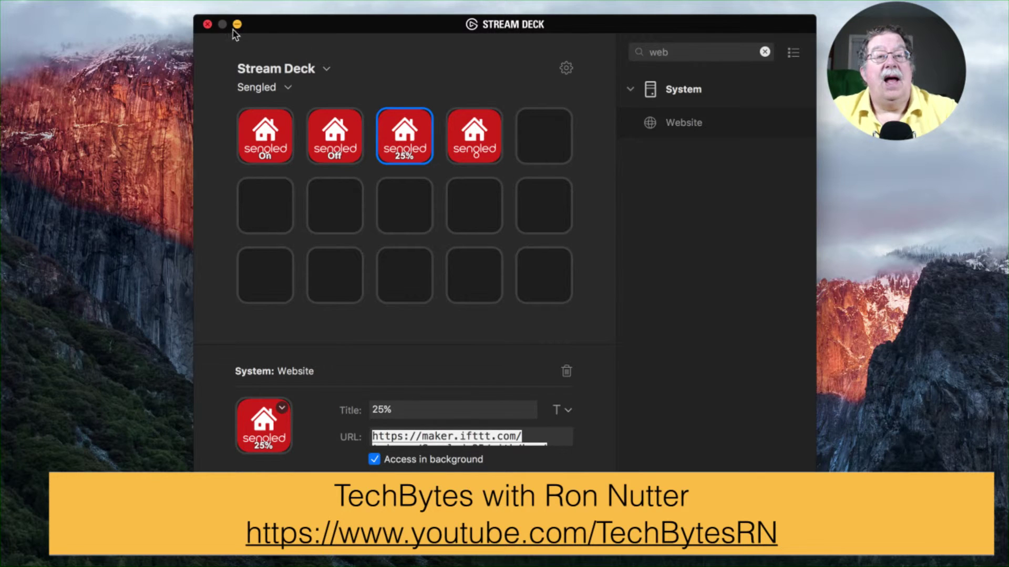
{"action": "left_click", "coordinate": [208, 27]}
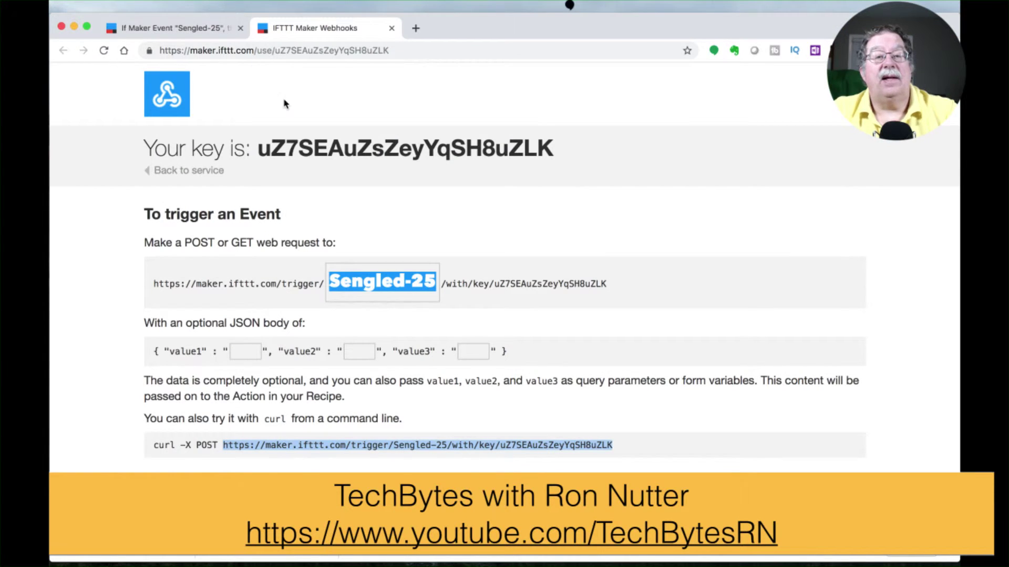
Step: Start a new applet from the My Applets list
{"action": "left_click", "coordinate": [201, 31]}
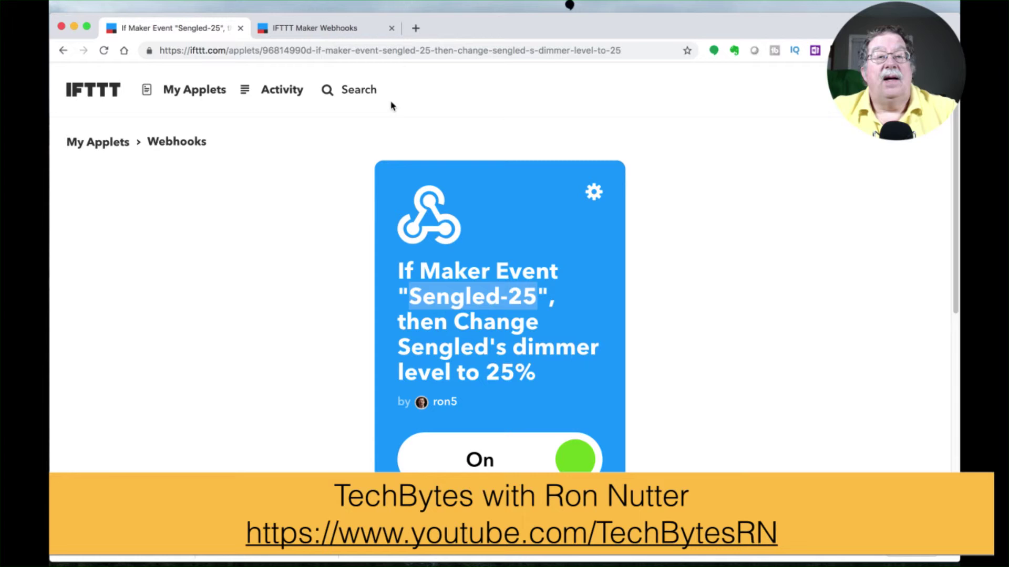
{"action": "left_click", "coordinate": [212, 92]}
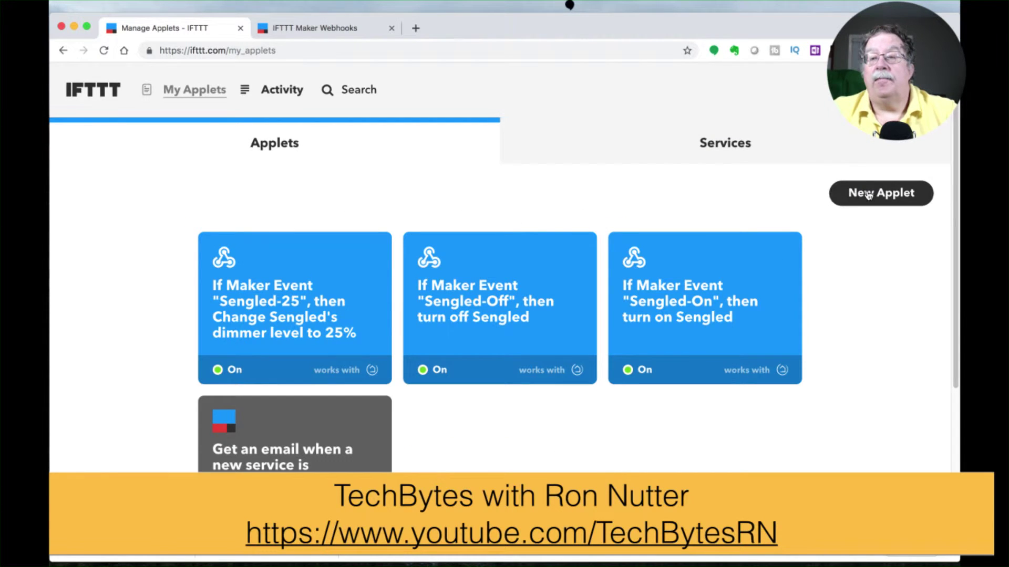
{"action": "left_click", "coordinate": [868, 195]}
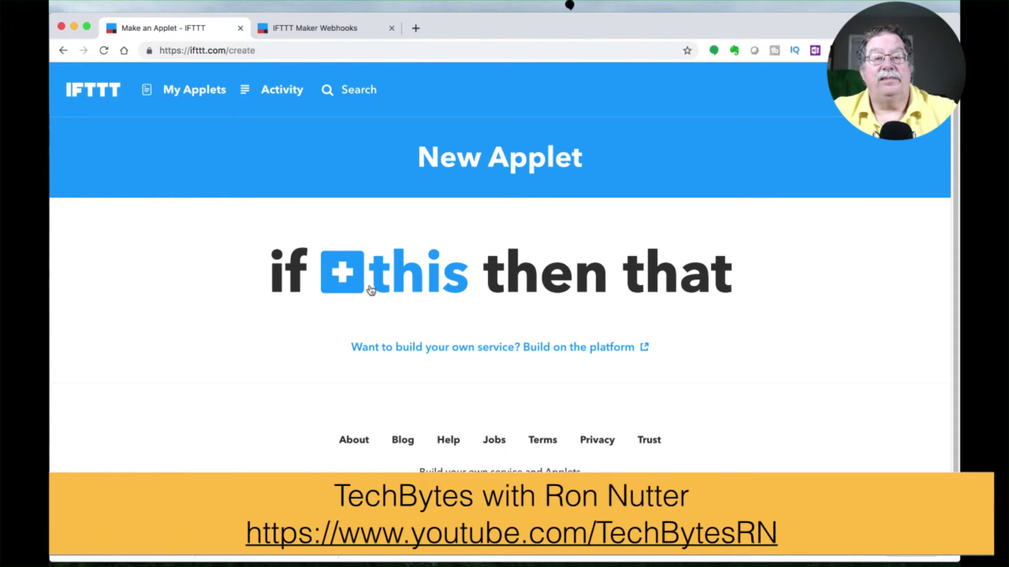
Step: Set the trigger to Webhooks Receive a web request with event name Sengled-100
{"action": "left_click", "coordinate": [354, 277]}
{"action": "type", "text": "web"}
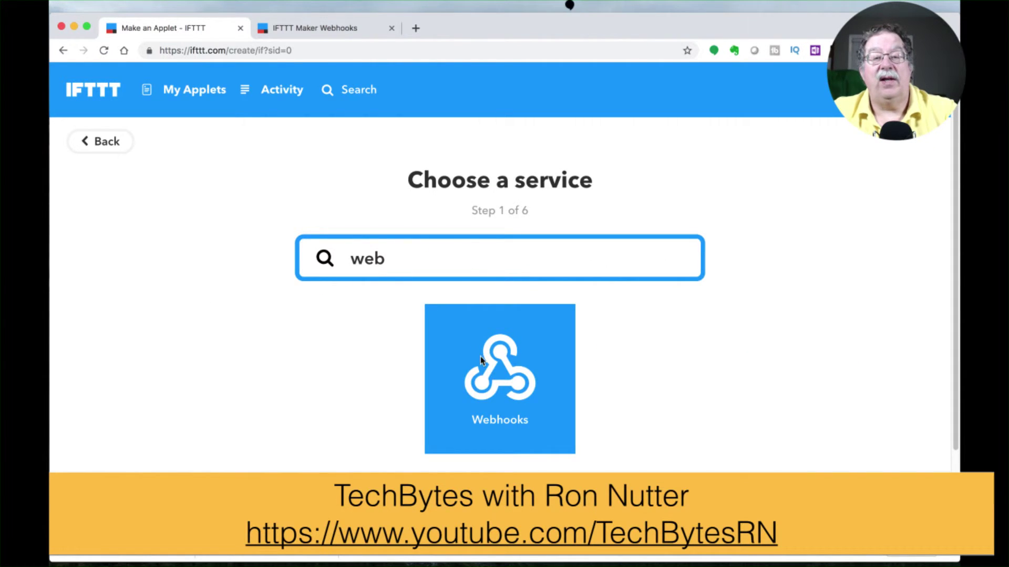
{"action": "left_click", "coordinate": [480, 356]}
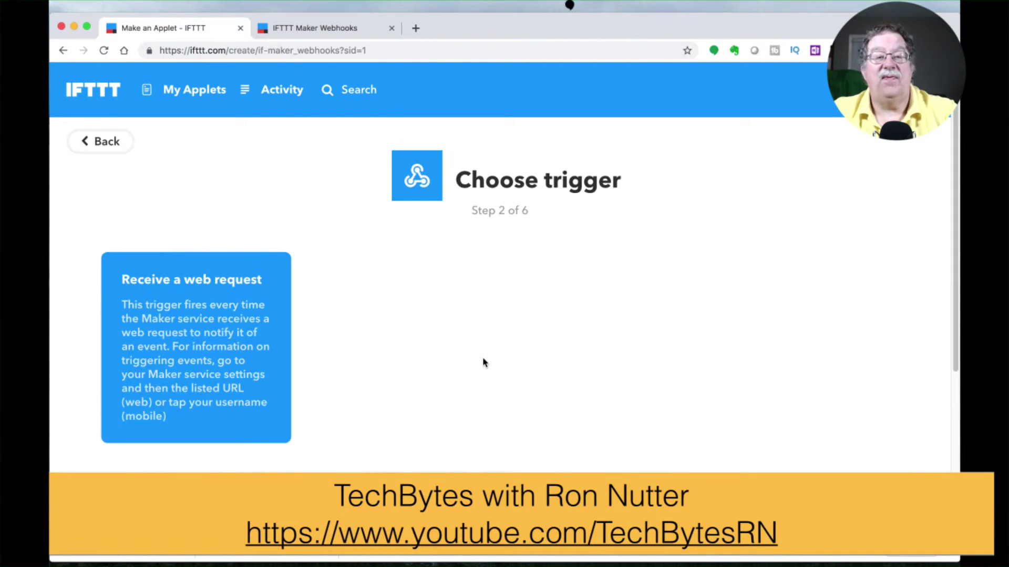
{"action": "left_click", "coordinate": [274, 320]}
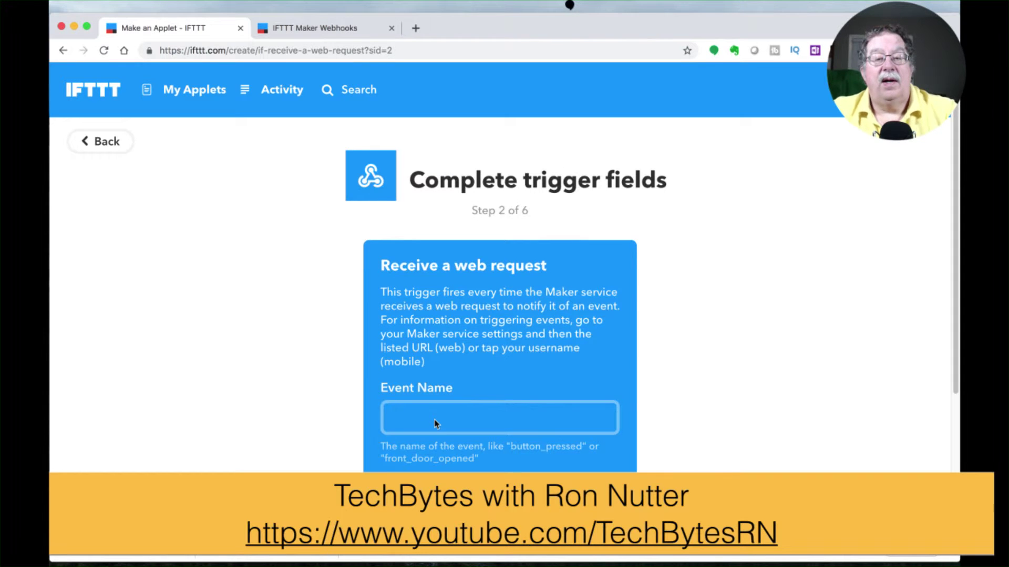
{"action": "left_click", "coordinate": [434, 420]}
{"action": "type", "text": "Sengle"}
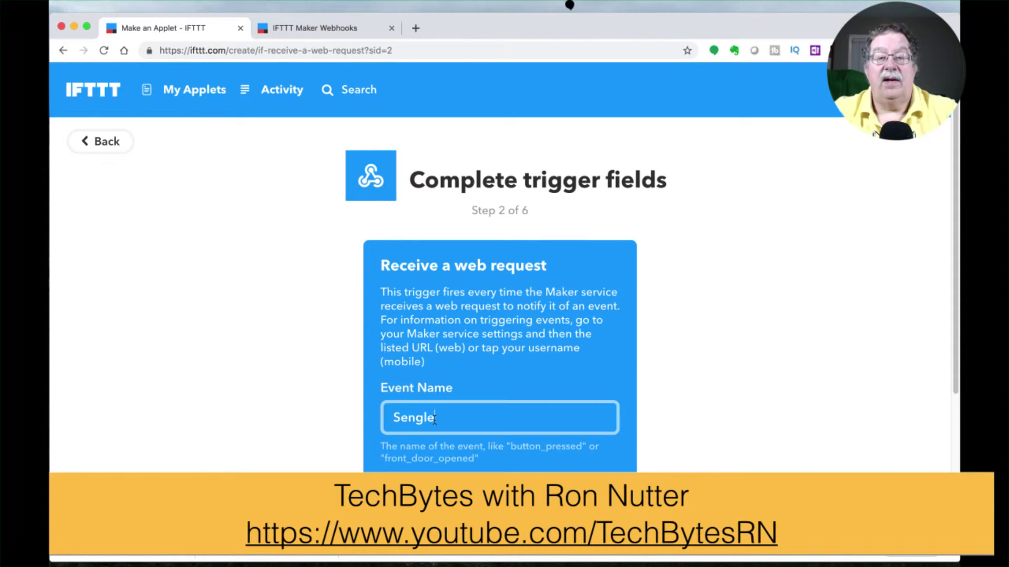
{"action": "type", "text": "d-100"}
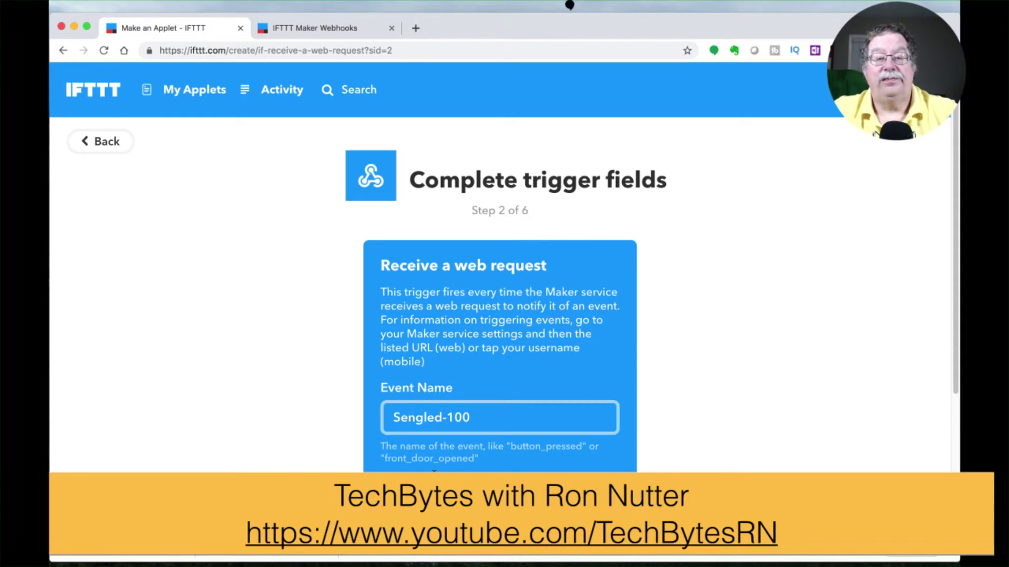
{"action": "key", "text": "Return"}
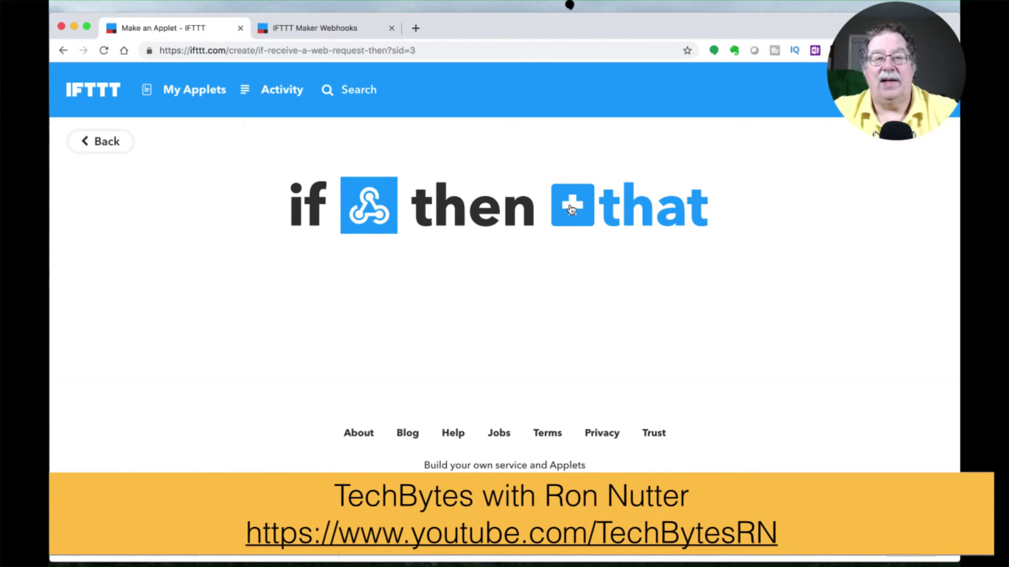
Step: Choose Hubitat's Dim a device as the applet's action
{"action": "left_click", "coordinate": [571, 209]}
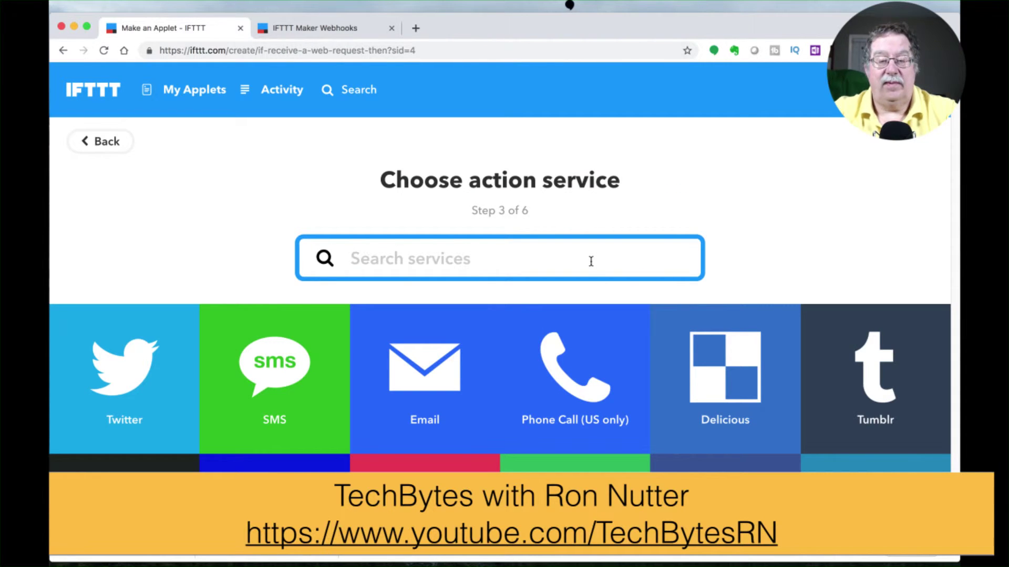
{"action": "type", "text": "hub"}
{"action": "left_click", "coordinate": [536, 365]}
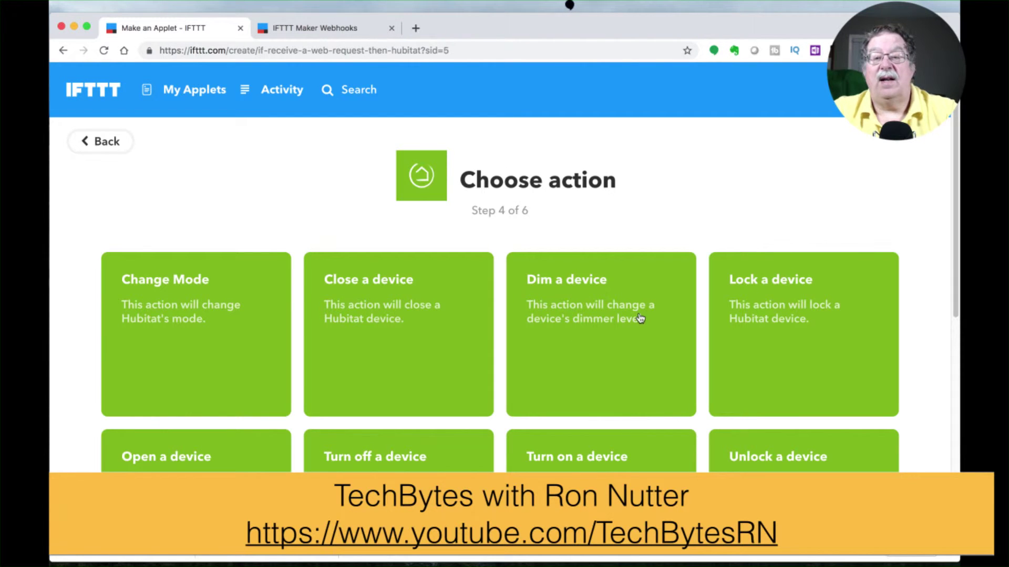
{"action": "left_click", "coordinate": [621, 311]}
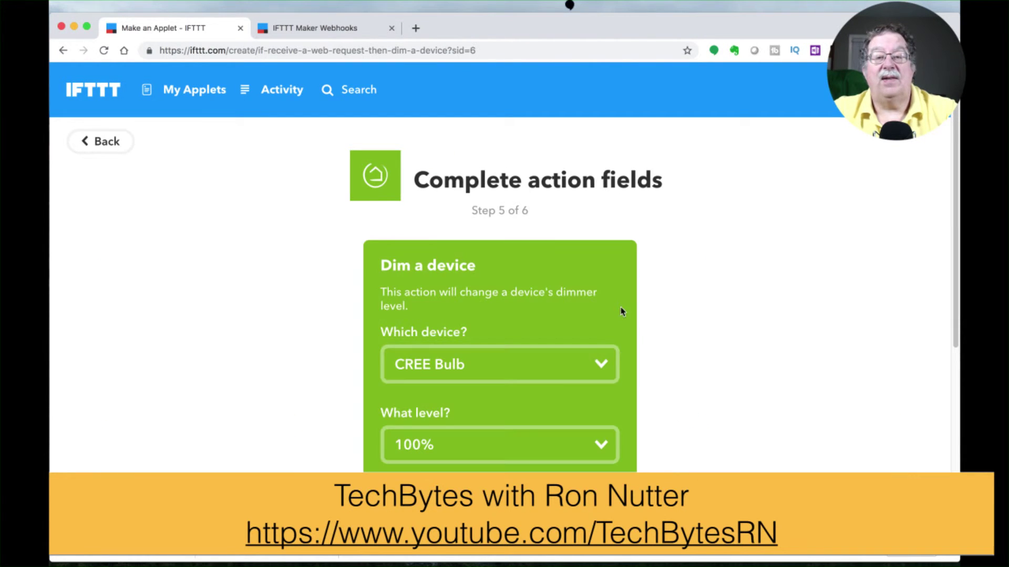
Step: Set the device to Sengled and the dimmer level to 100%, then create the action
{"action": "left_click", "coordinate": [600, 363]}
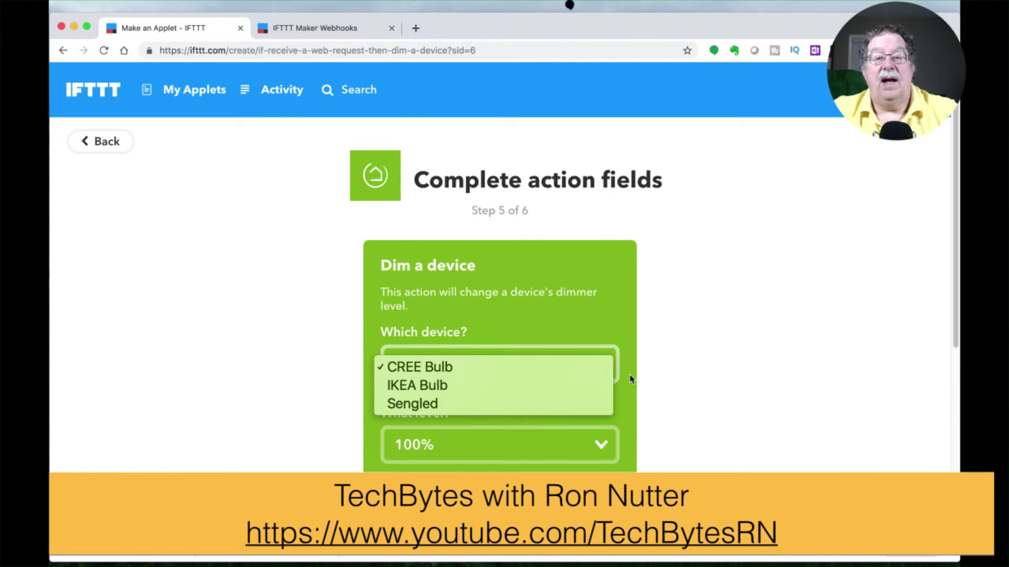
{"action": "left_click", "coordinate": [552, 403]}
{"action": "left_click", "coordinate": [580, 450]}
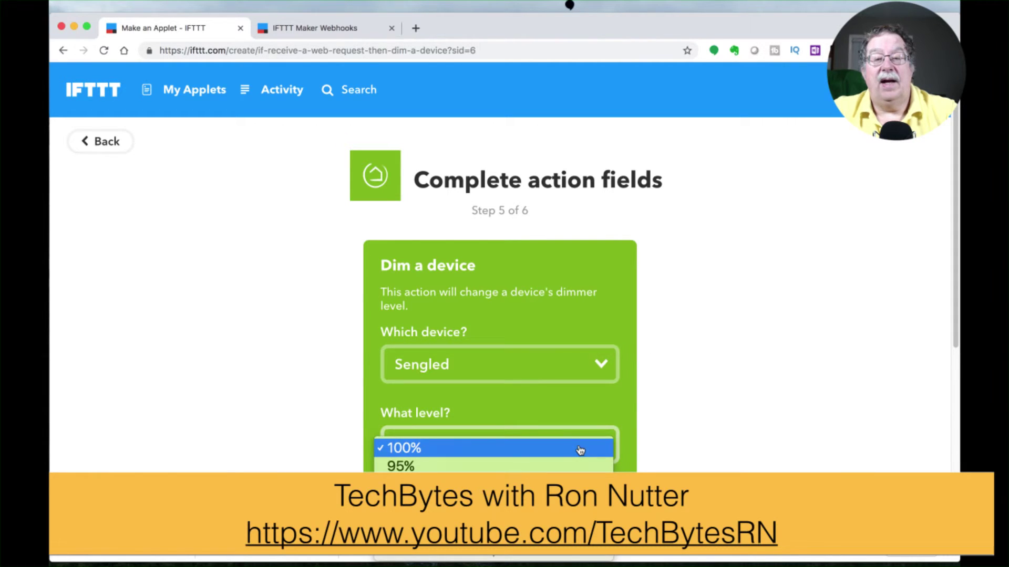
{"action": "left_click", "coordinate": [578, 447]}
{"action": "scroll", "coordinate": [570, 452], "scroll_direction": "down", "scroll_amount": 3}
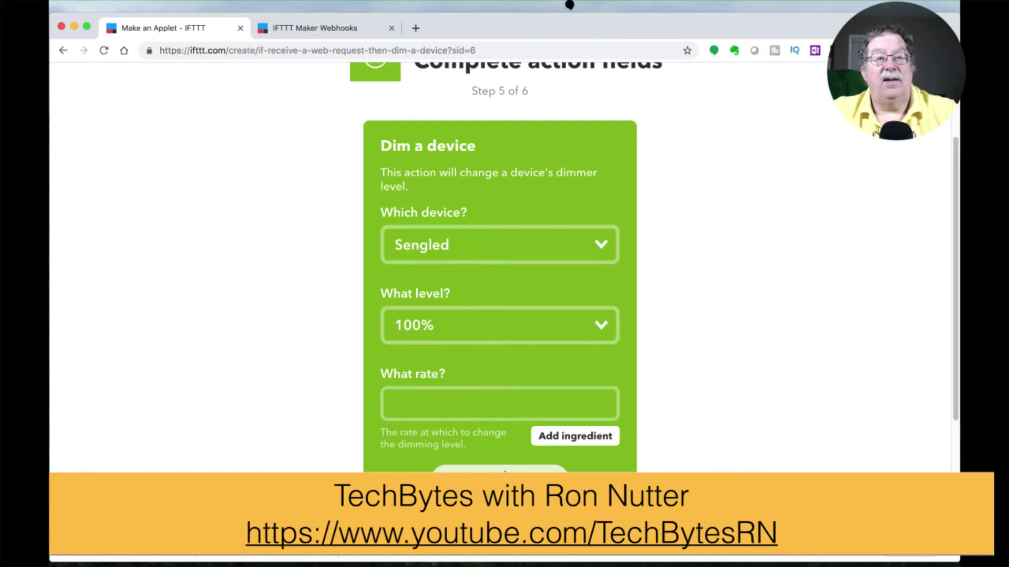
{"action": "left_click", "coordinate": [499, 478]}
{"action": "scroll", "coordinate": [504, 472], "scroll_direction": "down", "scroll_amount": 3}
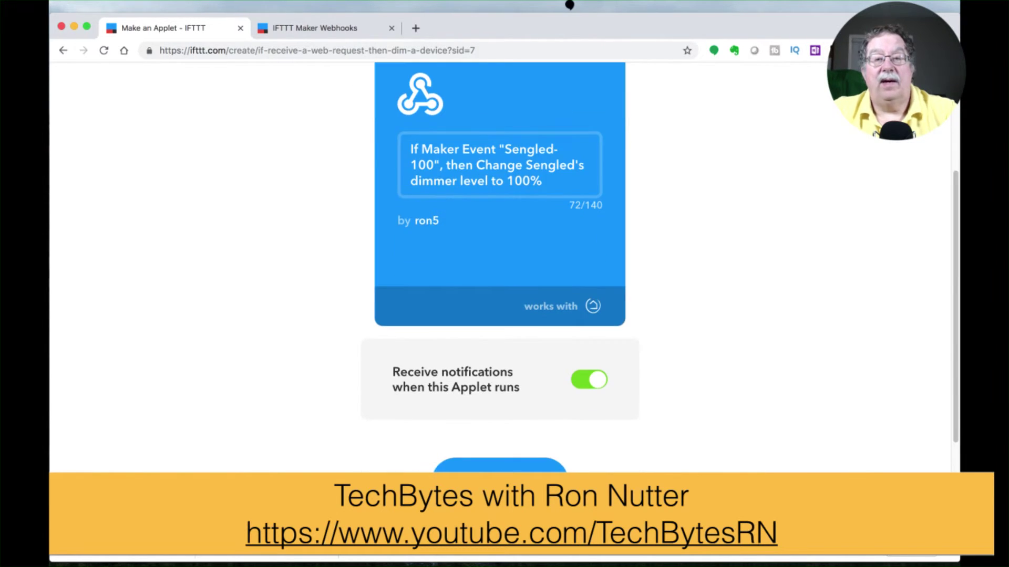
Step: Save the Sengled-100 applet and paste Sengled-100 as the webhook page's event name
{"action": "left_click", "coordinate": [499, 475]}
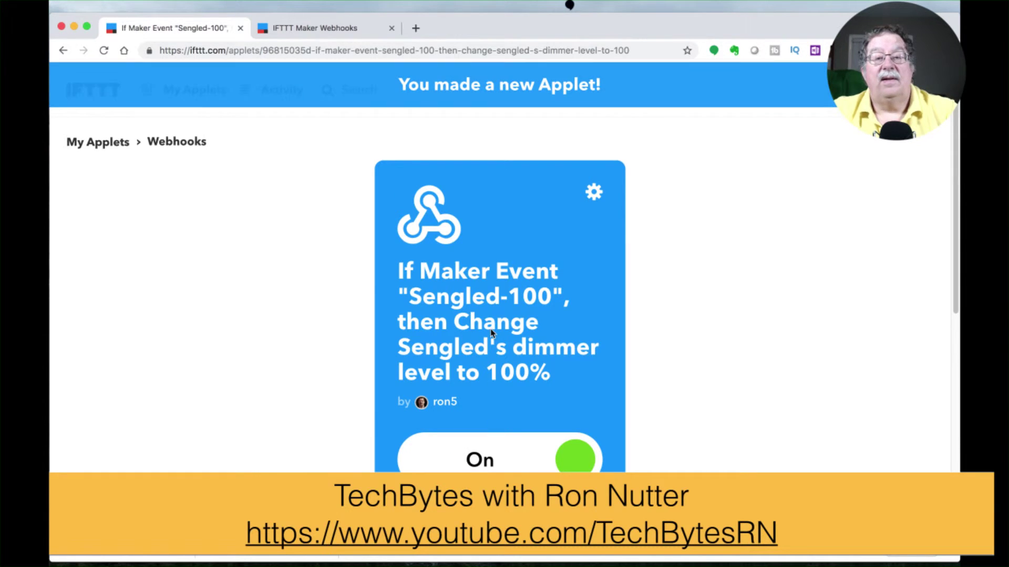
{"action": "left_click_drag", "start_coordinate": [412, 296], "coordinate": [548, 297]}
{"action": "key", "text": "super+c"}
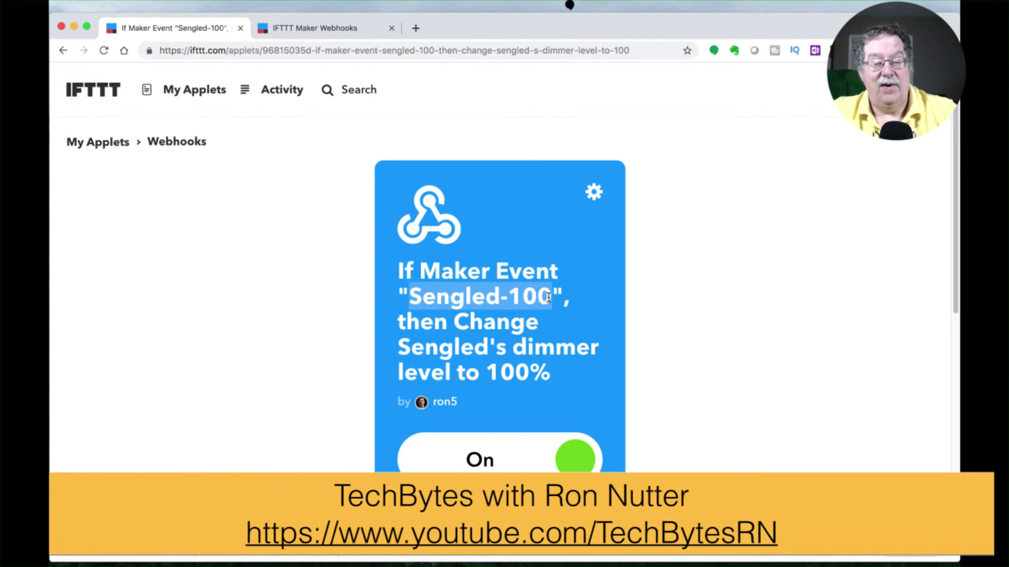
{"action": "left_click", "coordinate": [349, 32]}
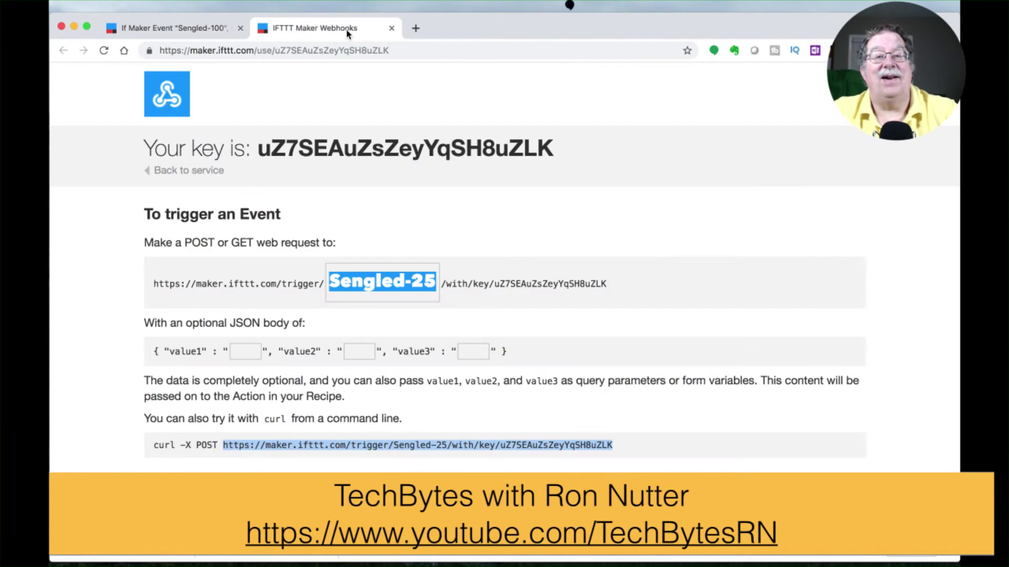
{"action": "key", "text": "BackSpace"}
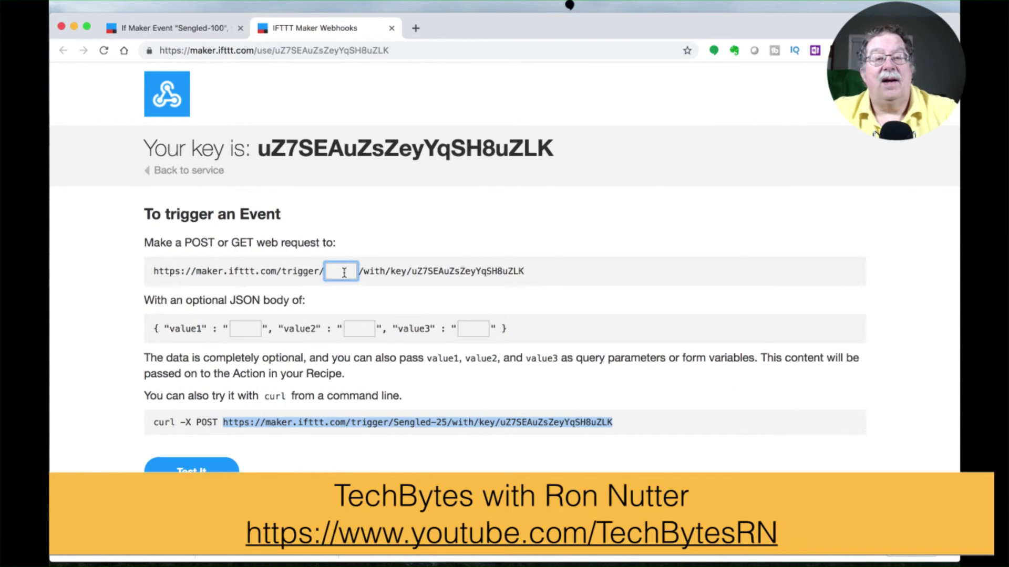
{"action": "key", "text": "super+v"}
{"action": "left_click_drag", "start_coordinate": [222, 446], "coordinate": [620, 447]}
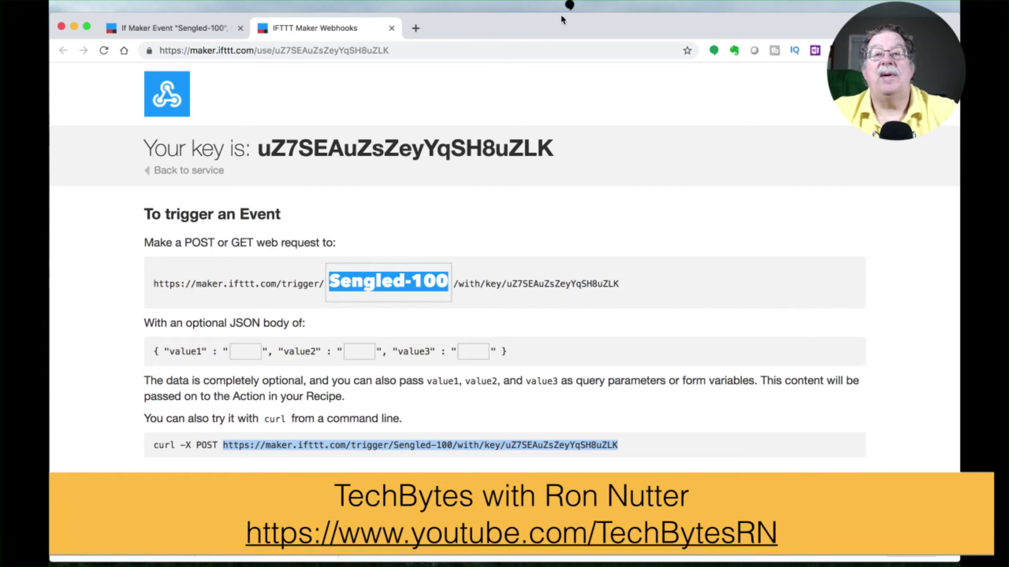
{"action": "left_click", "coordinate": [587, 10]}
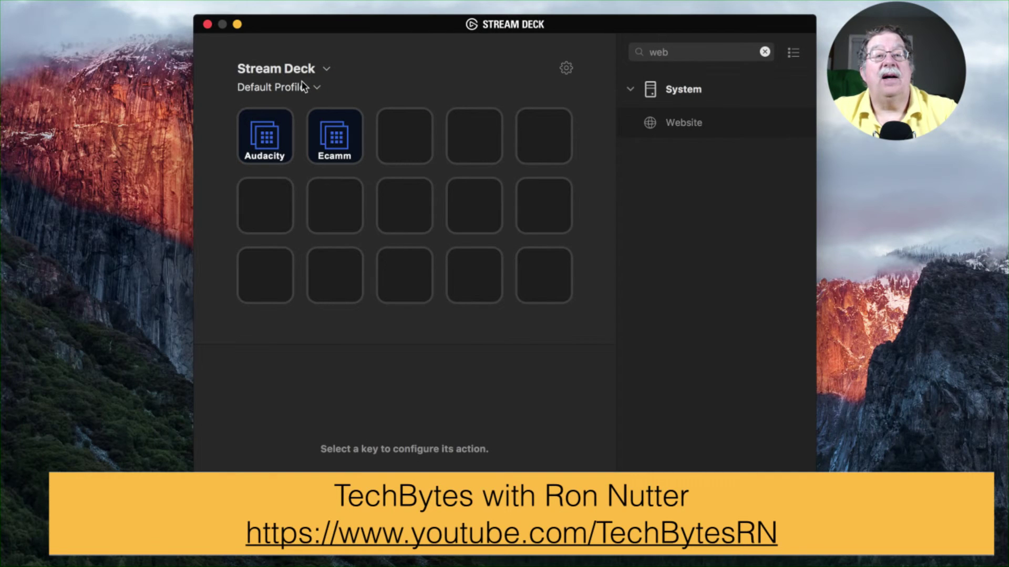
{"action": "left_click", "coordinate": [304, 87]}
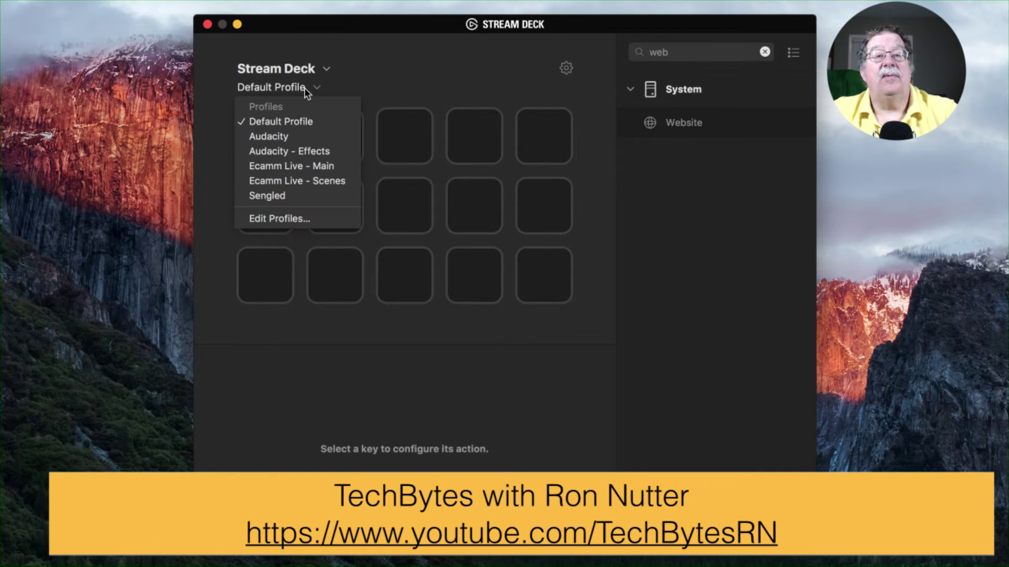
Step: Title the fourth Sengled key 100% with the Sengled-100 trigger URL, accessed in background
{"action": "left_click", "coordinate": [291, 199]}
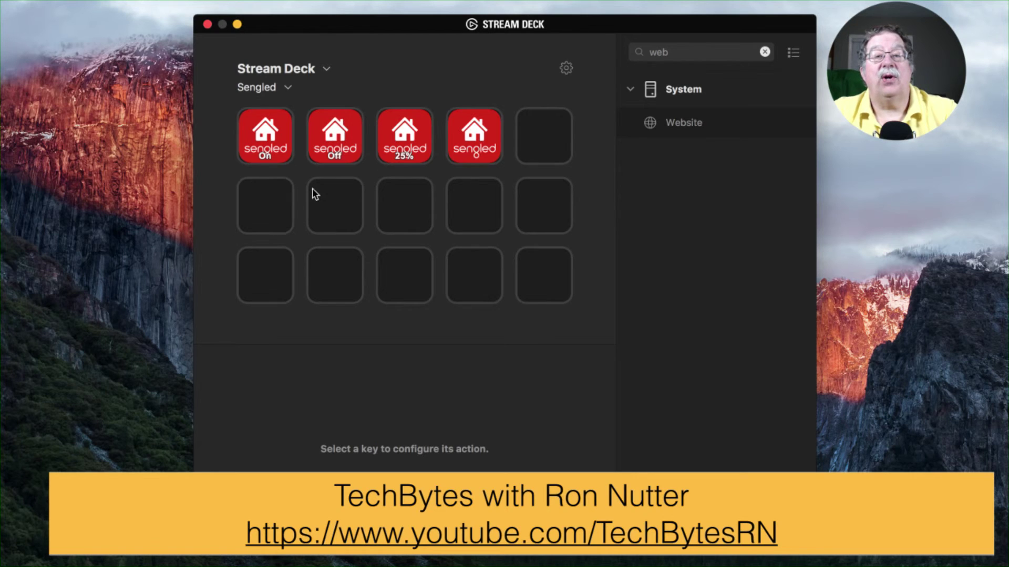
{"action": "left_click", "coordinate": [475, 148]}
{"action": "left_click", "coordinate": [412, 408]}
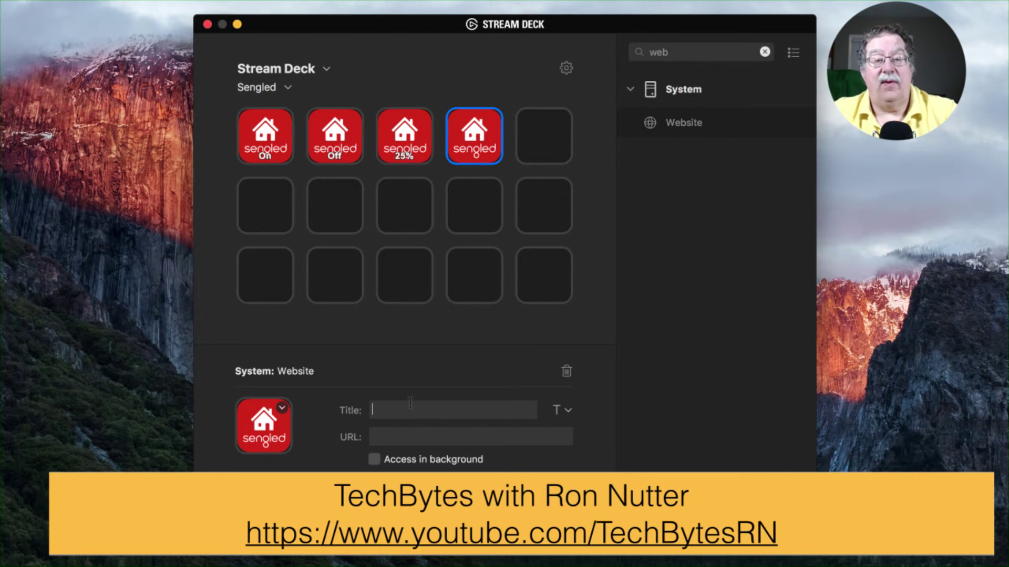
{"action": "type", "text": "100%"}
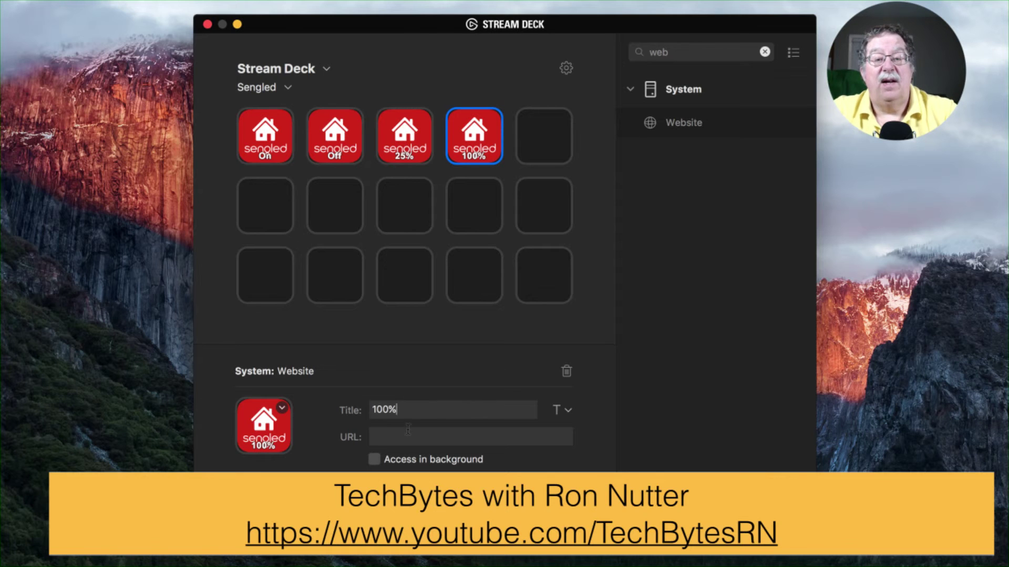
{"action": "left_click", "coordinate": [408, 432]}
{"action": "key", "text": "super+v"}
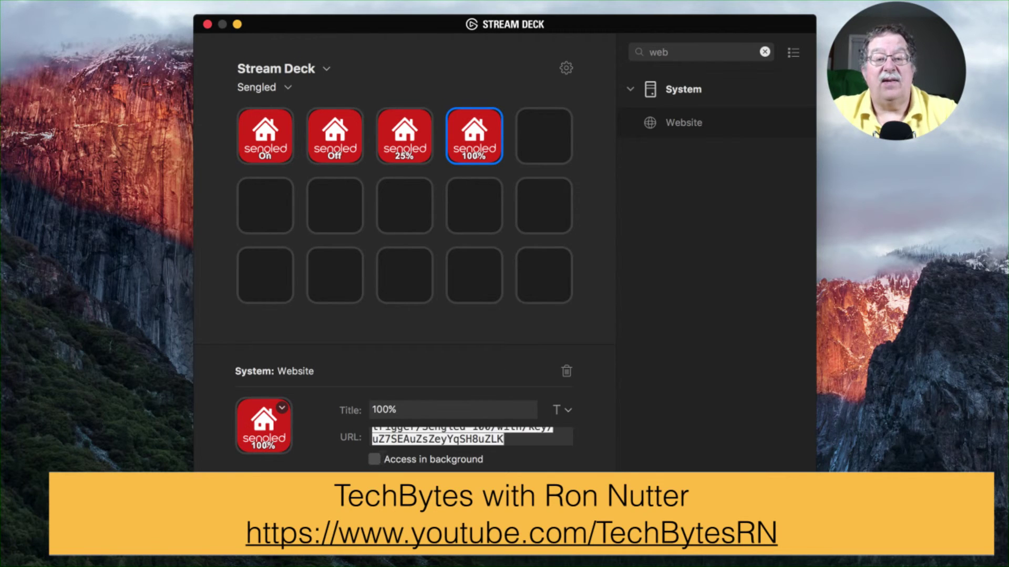
{"action": "left_click", "coordinate": [375, 459]}
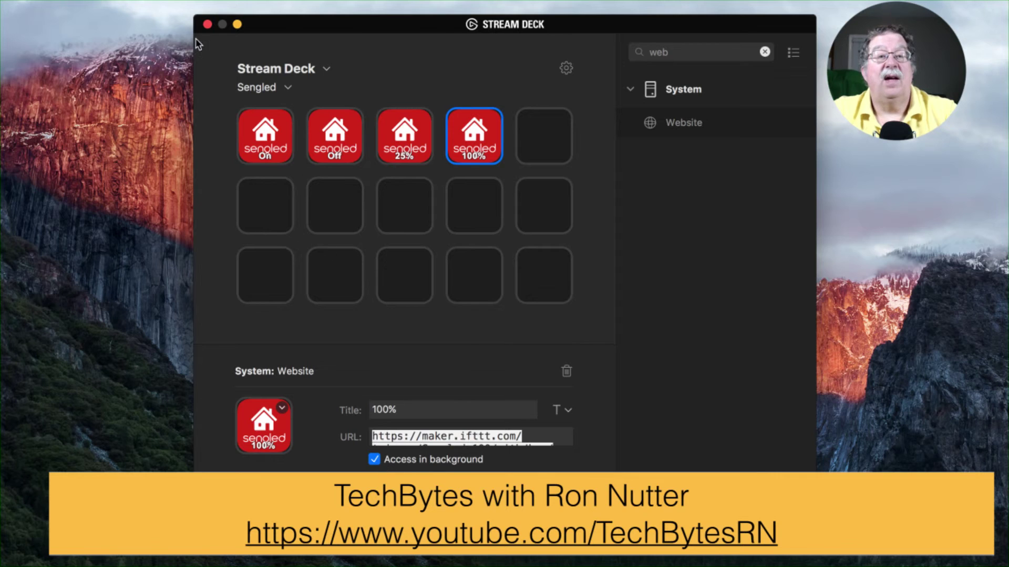